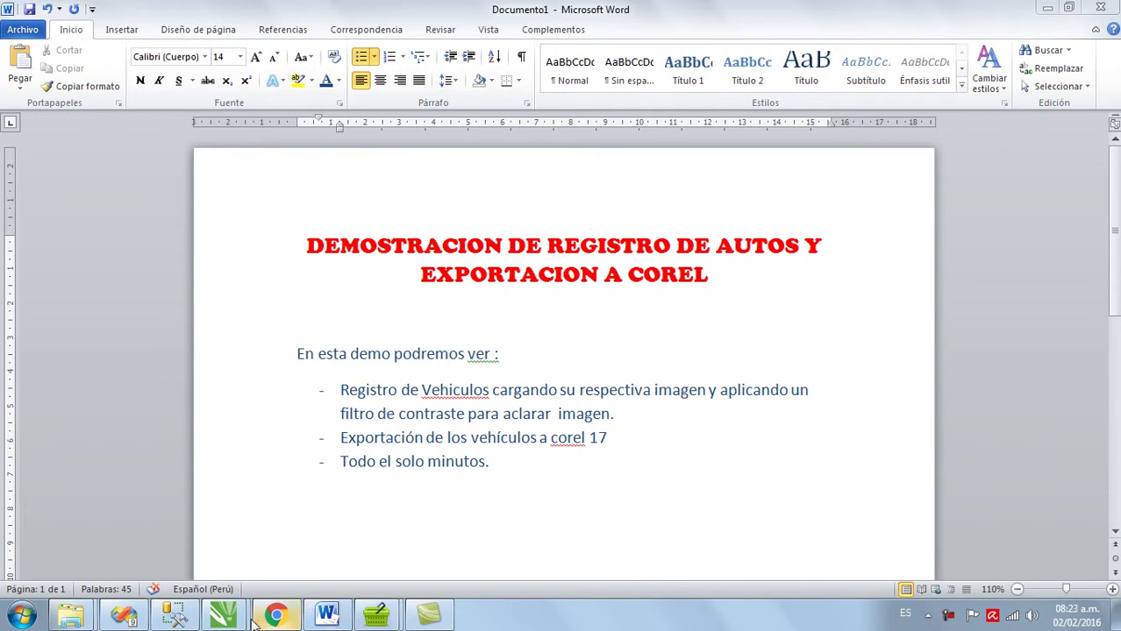
Leave the Word demo document and call up the waiting WMVENTAS 'Registro' login window
mouse_move(246, 621)
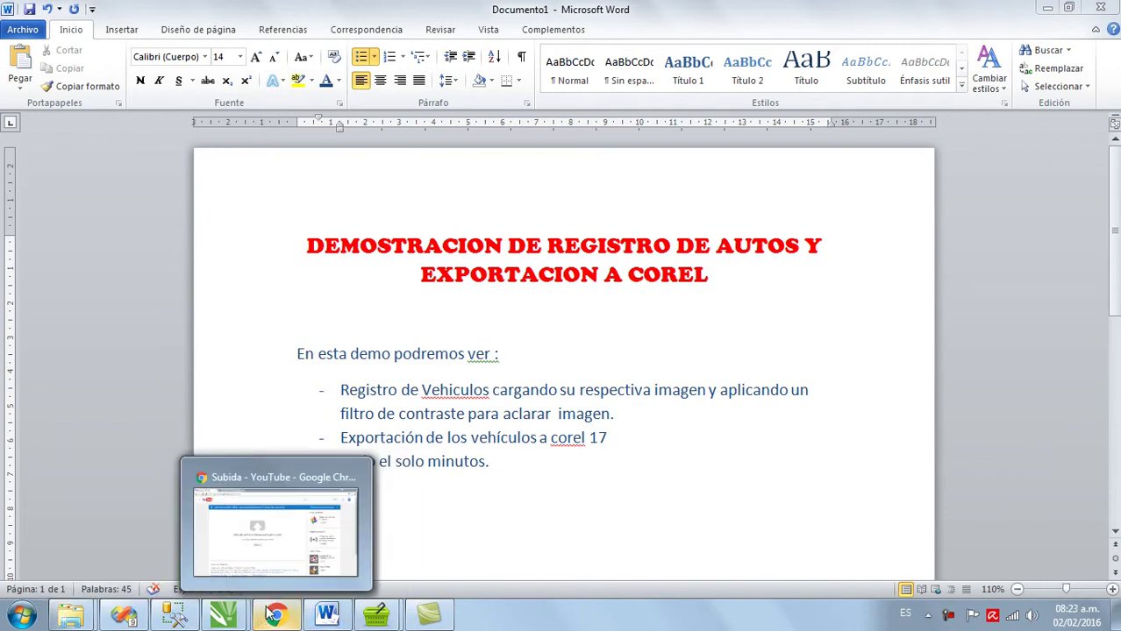
Log in to WMVENTAS with the user account
mouse_move(373, 621)
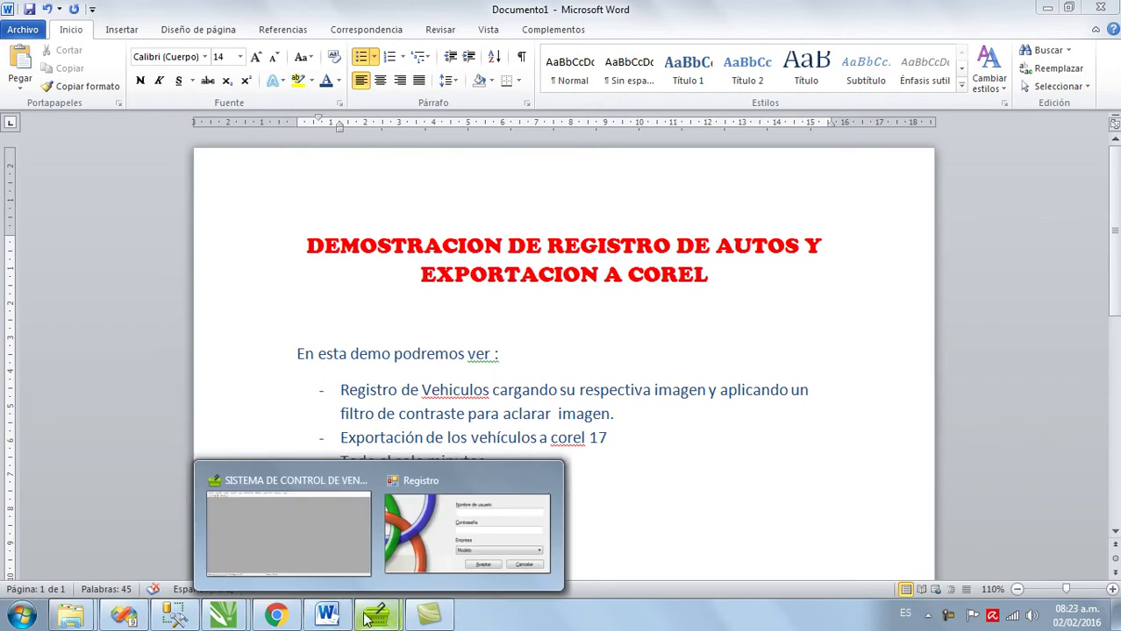
click(433, 527)
key(Tab)
key(Return)
Start a Ventas Rapida BOLETA DE VENTA with the listed client and the ANUNCIO ECONOMICO product
click(136, 29)
click(180, 48)
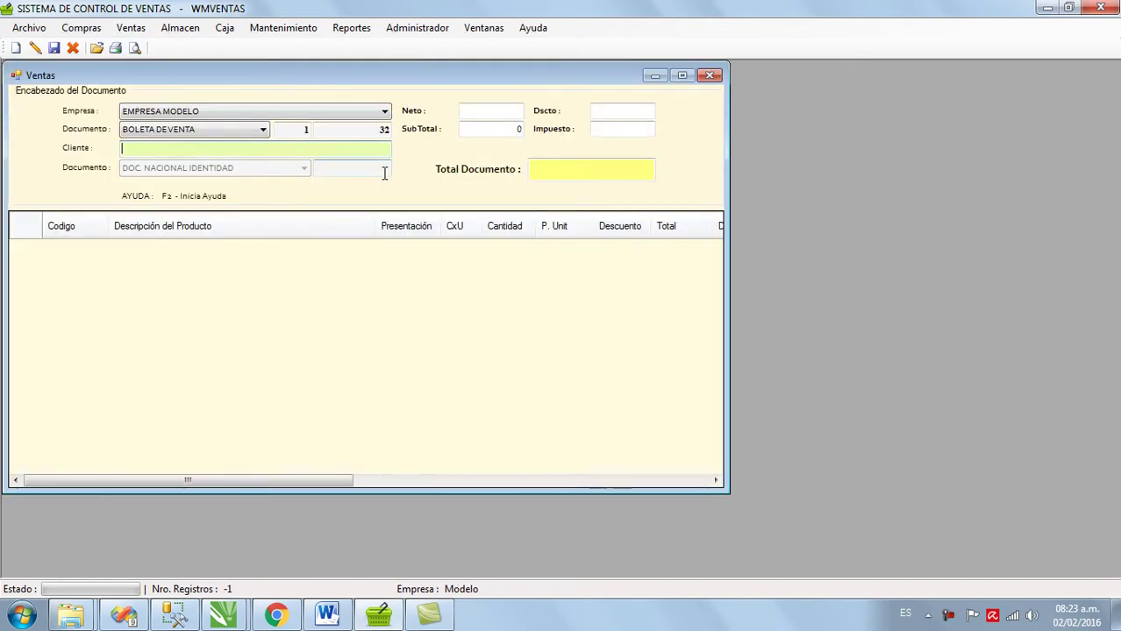
key(F2)
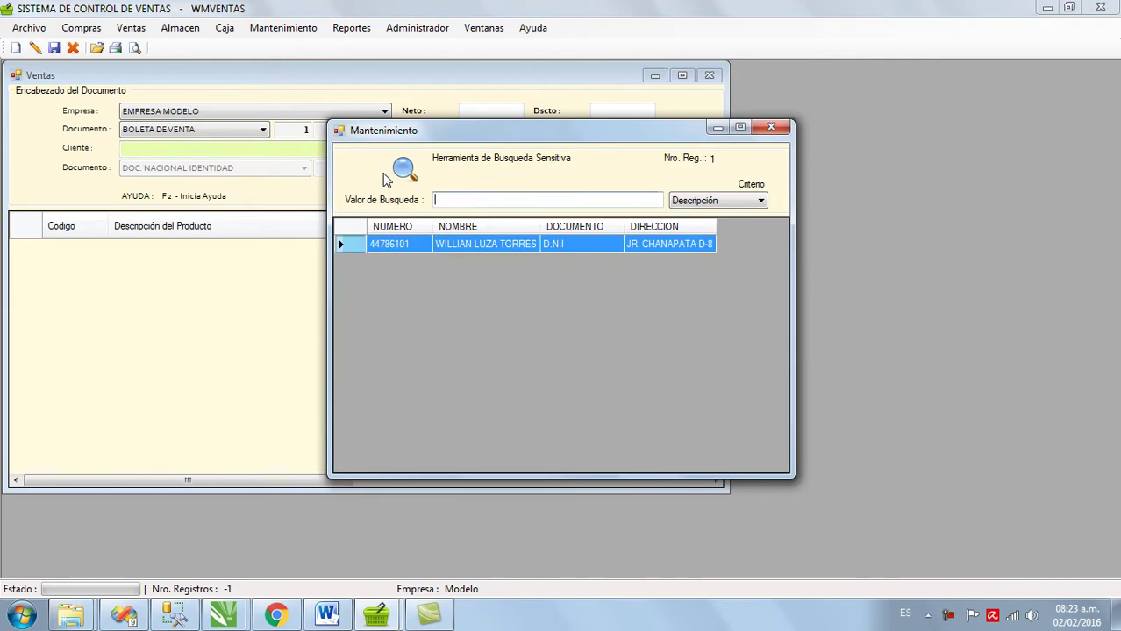
key(Return)
key(F2)
key(Return)
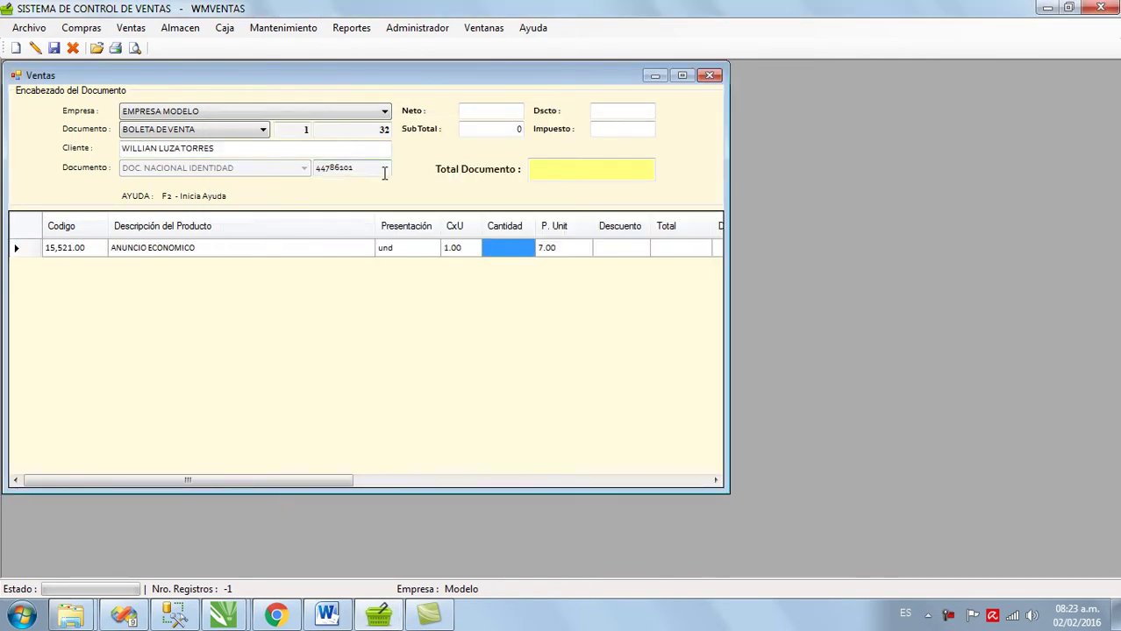
Confirm quantity 1 and set the vehicle to CUSCO, Toyota Yaris, year 2005
text(1)
key(Return)
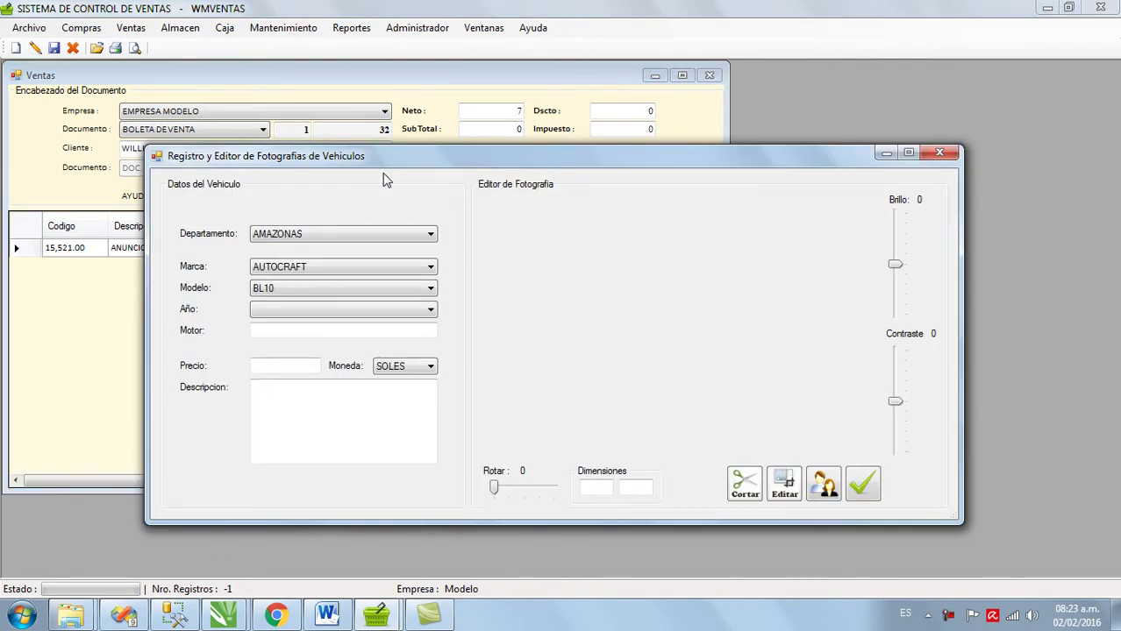
key(c)
key(c)
key(c)
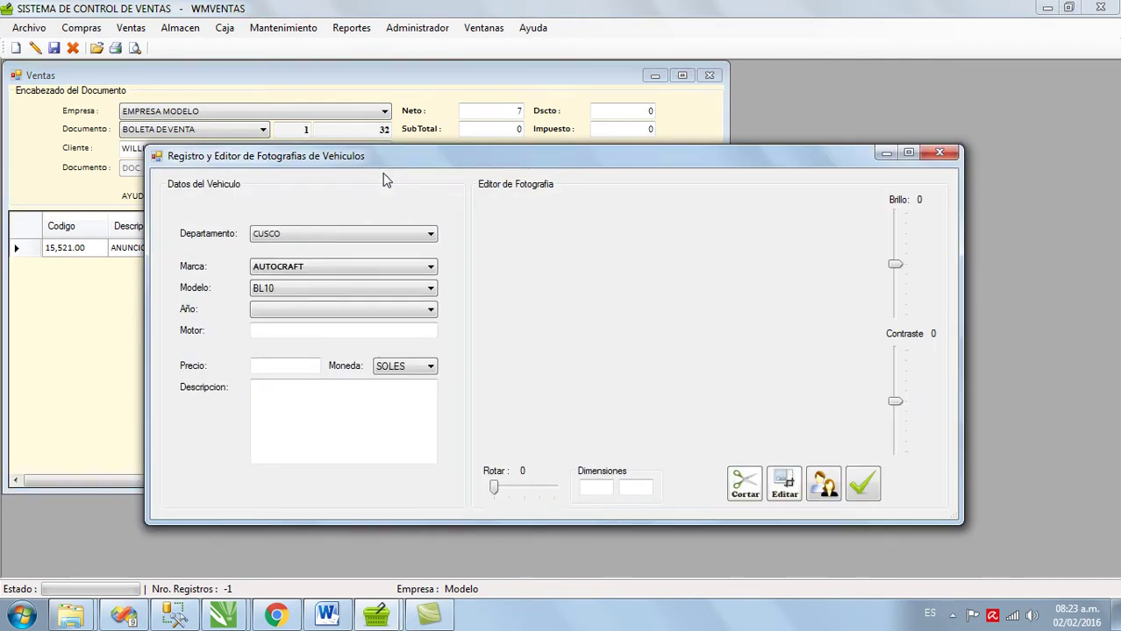
key(t)
key(y)
key(2)
Enter engine 1300, price 25000 soles and description 'eventa de vehiculo por motivos de salud'
key(Tab)
text(1300)
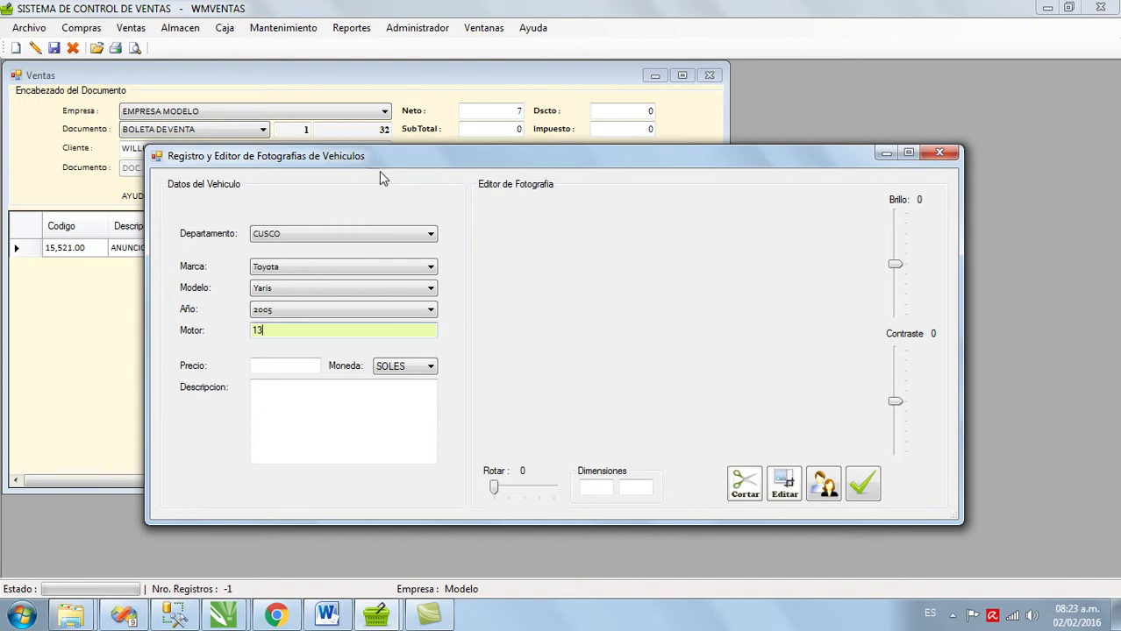
key(Tab)
text(2500)
key(Tab)
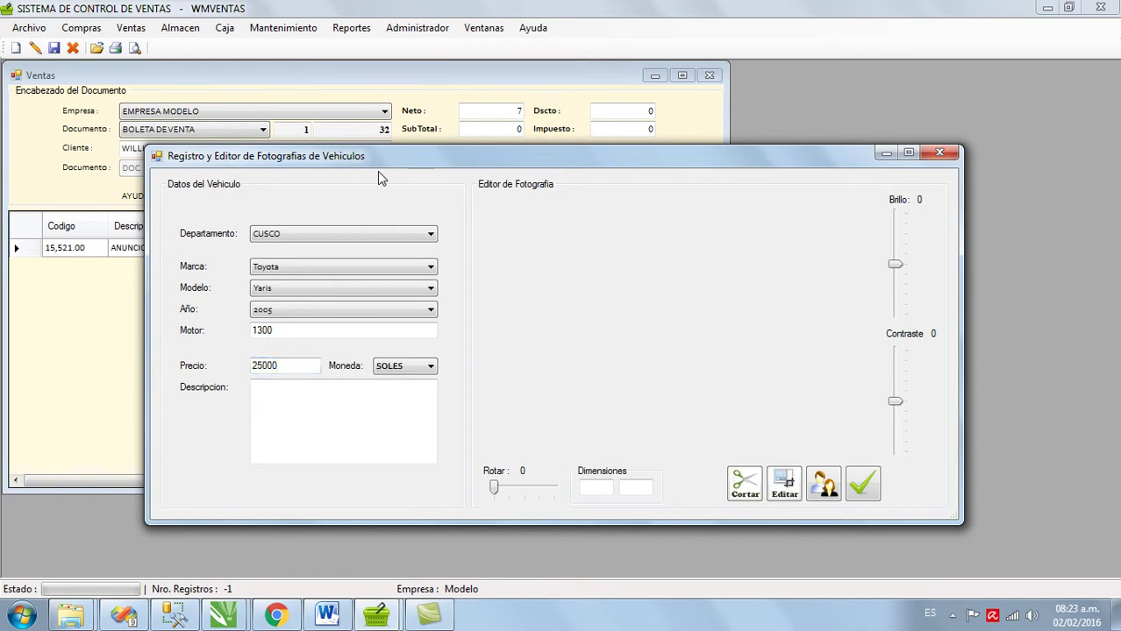
key(Tab)
text(e)
text(ven)
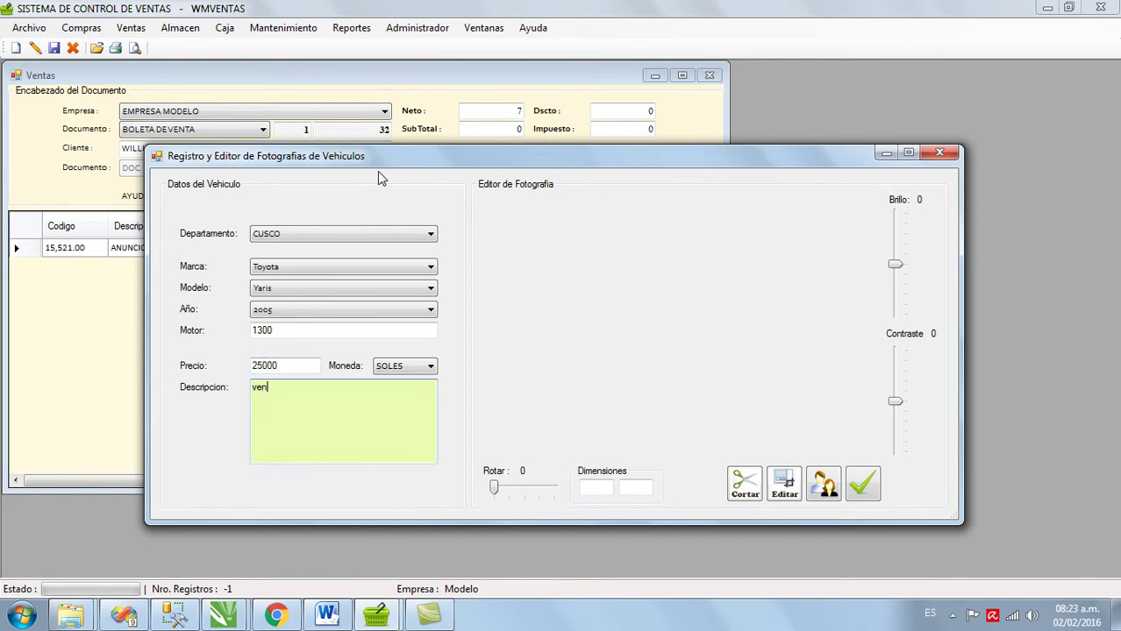
text(ta de vehiculo por motivos de salud)
key(Tab)
key(Return)
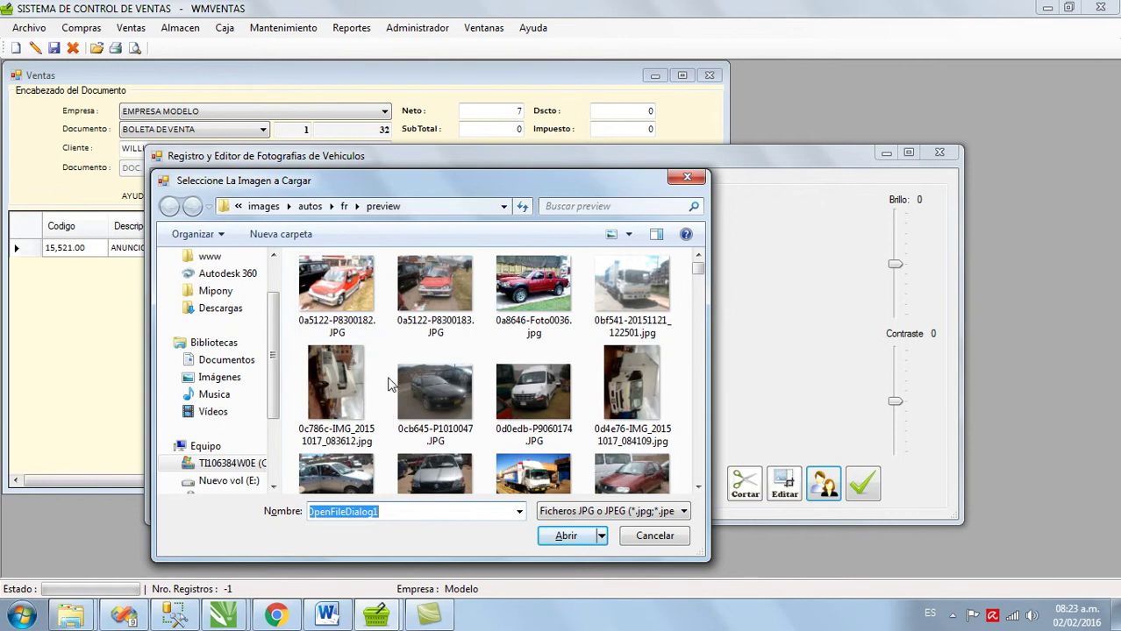
Load photo 0eadfb-P8300159.JPG with contrast 53 and accept the vehicle details
click(507, 396)
scroll(507, 396, down, 6)
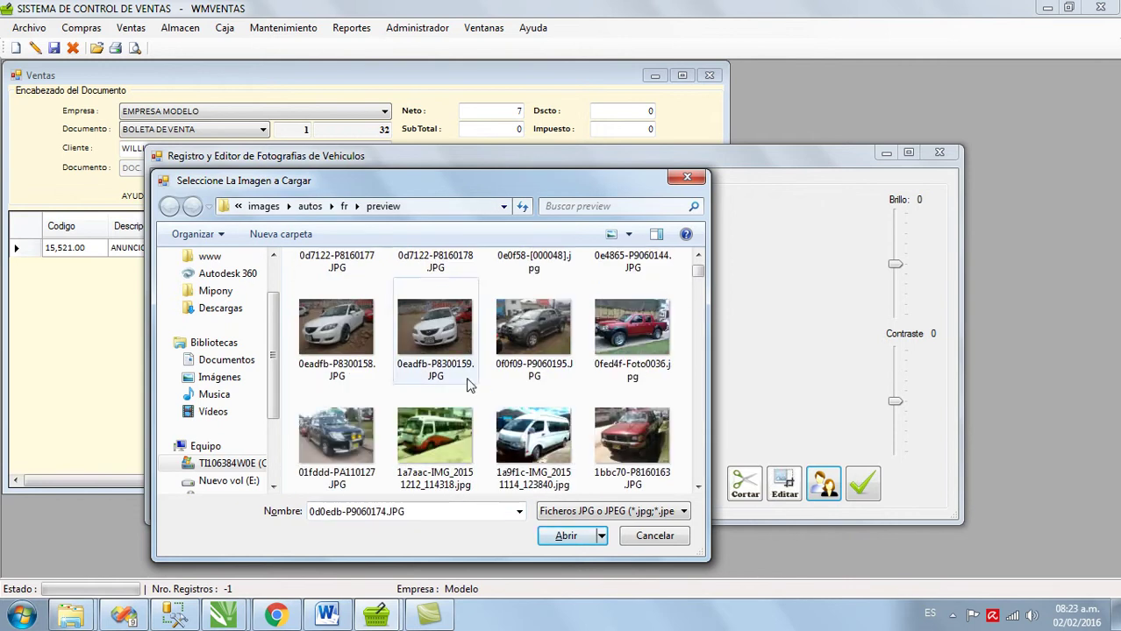
double_click(436, 337)
drag(906, 400, 897, 374)
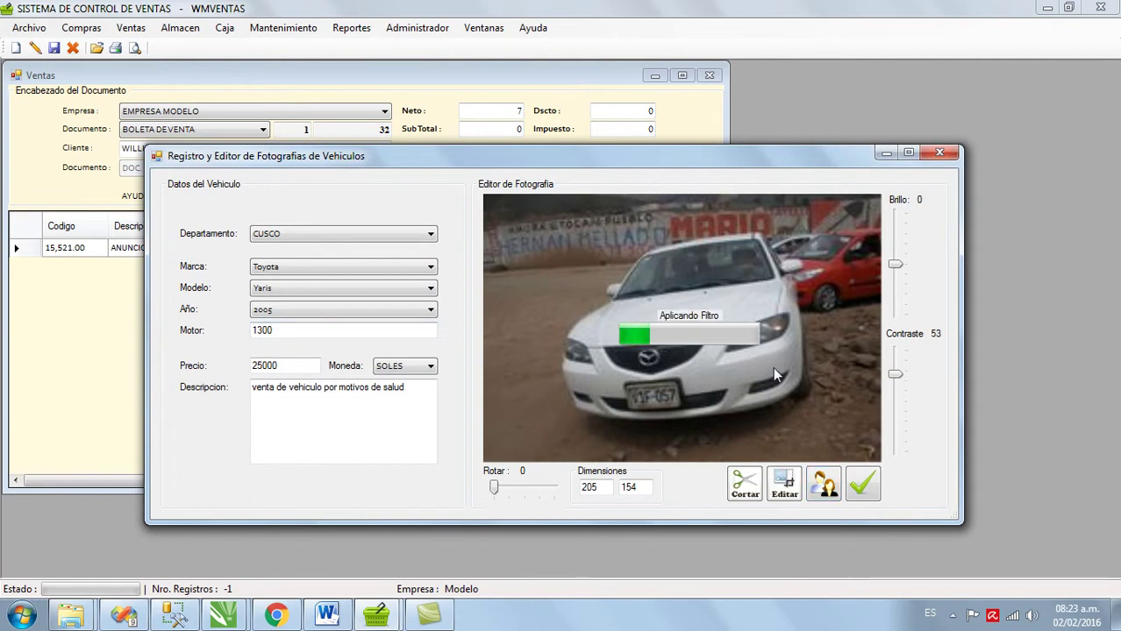
click(862, 483)
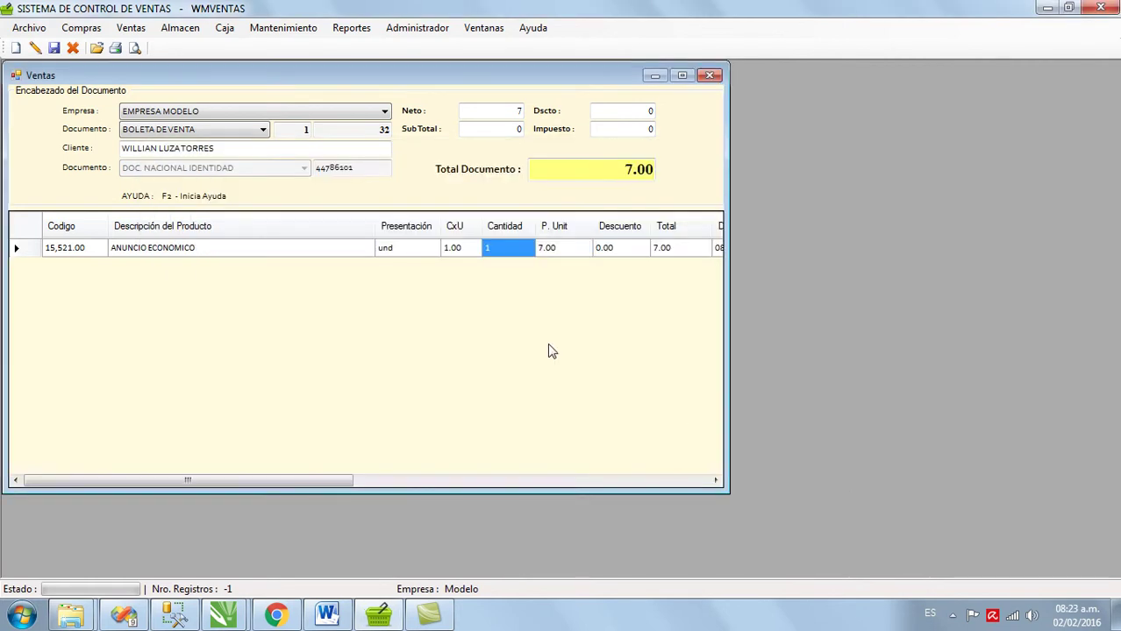
key(F10)
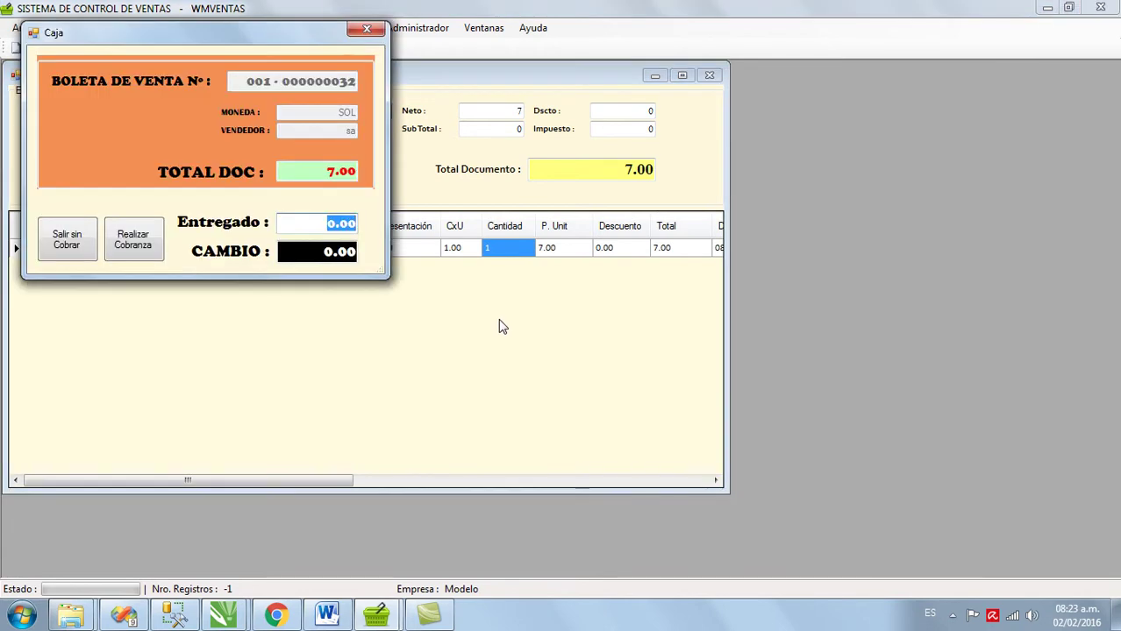
text(20)
key(Return)
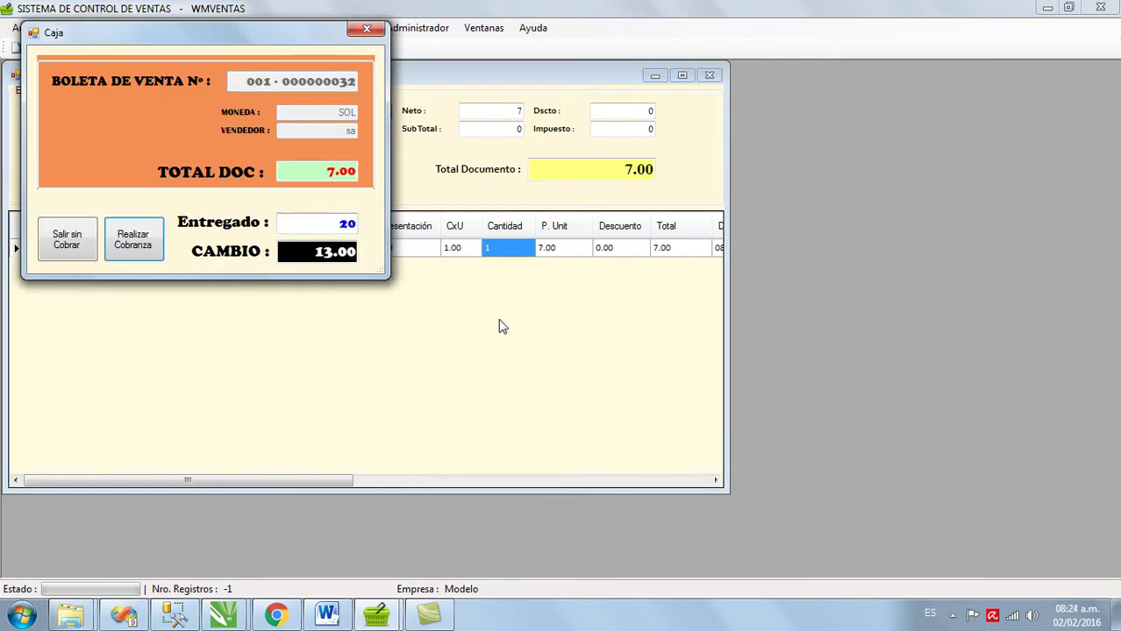
key(Return)
key(Right)
key(Return)
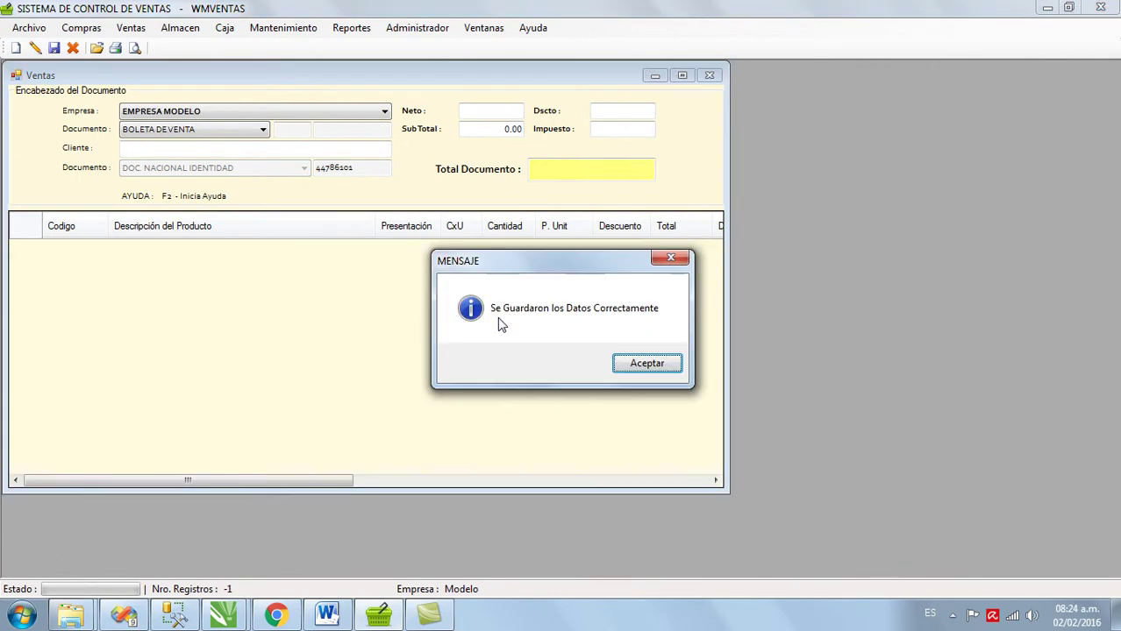
key(Return)
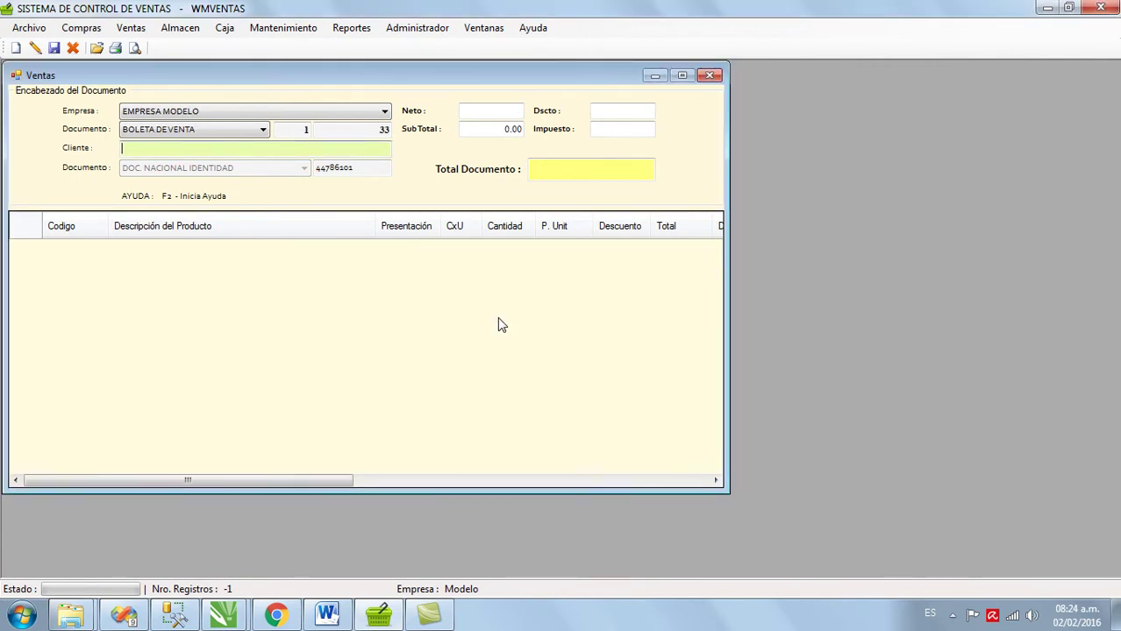
Fill receipt 33 with the same client and one ANUNCIO ECONOMICO ad at 7.00
key(F2)
key(Return)
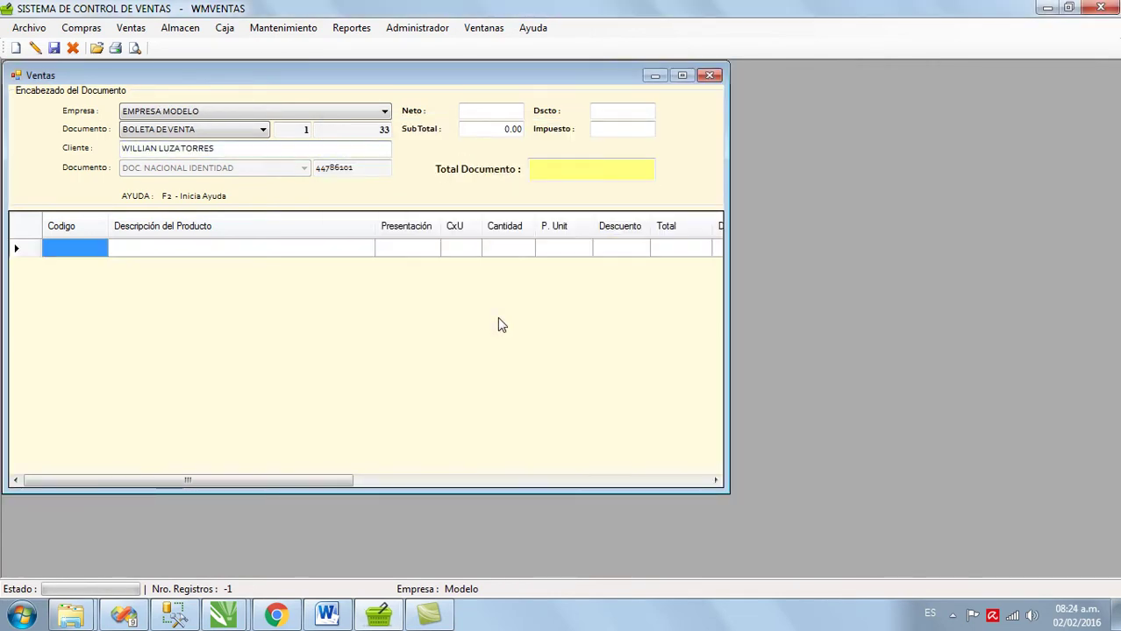
key(F2)
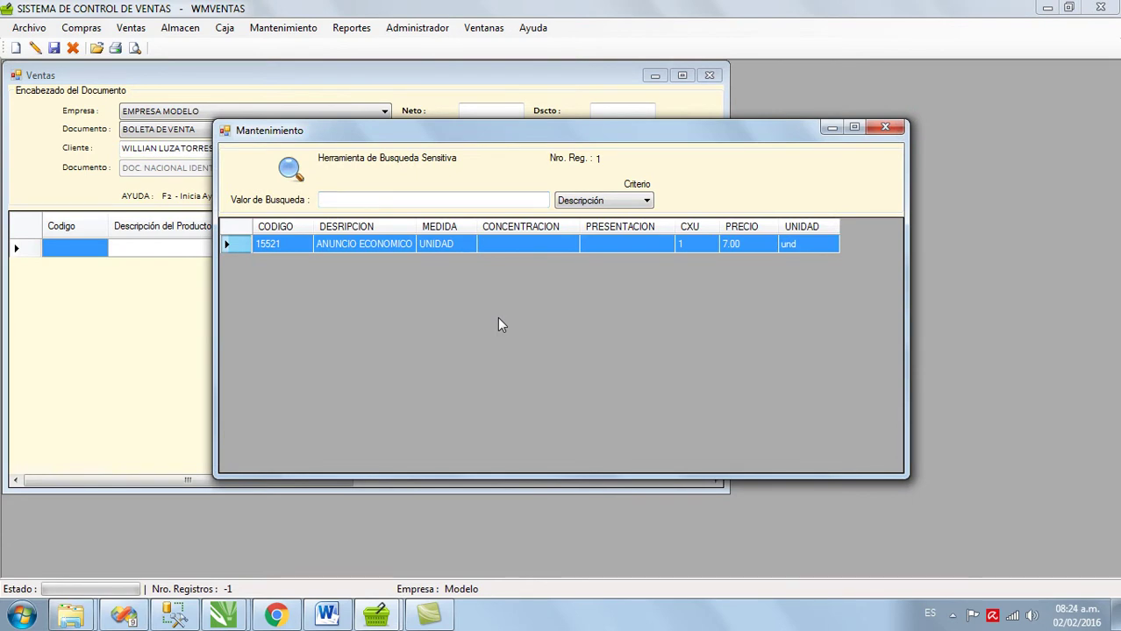
key(Return)
text(15,521.00)
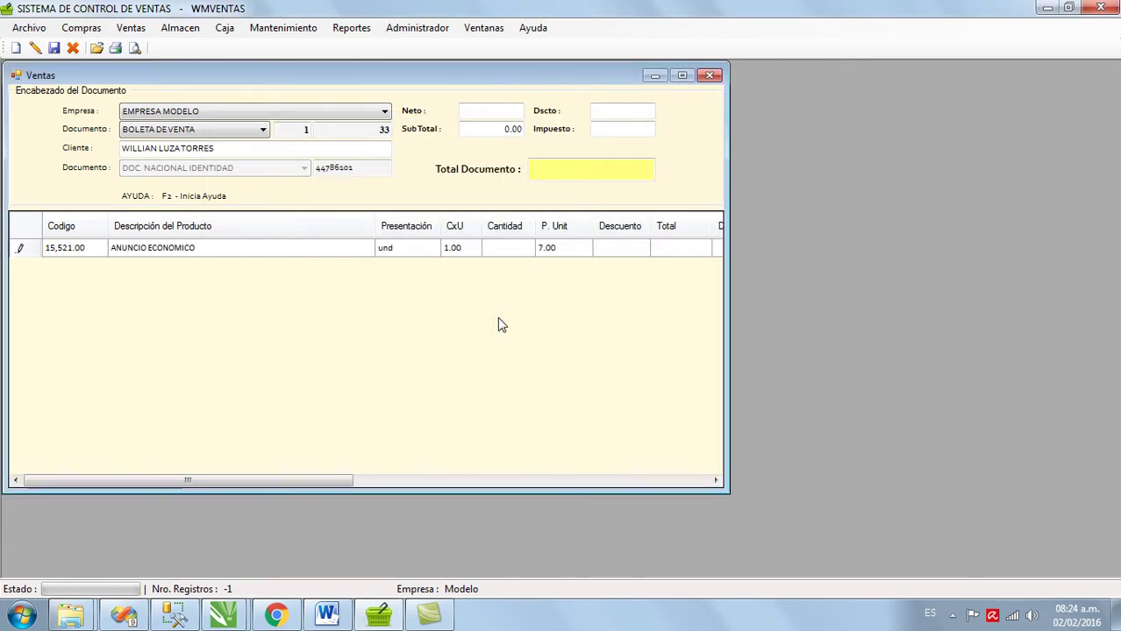
key(Return)
scroll(497, 325, down, 20)
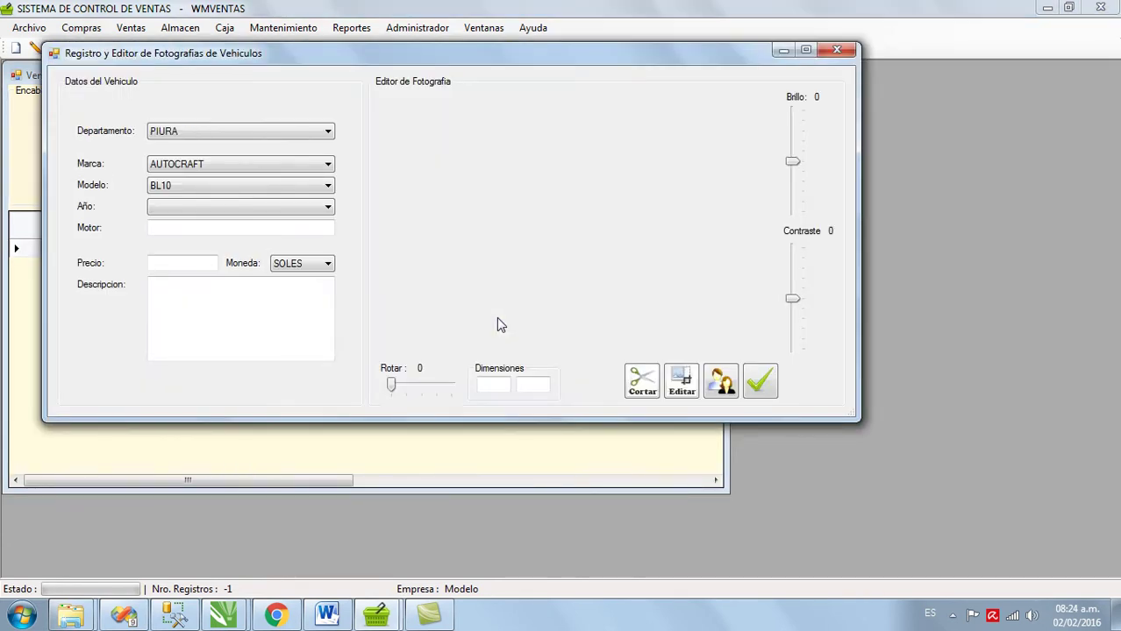
Set the vehicle to PUNO, Kia Picanto, year 2010
scroll(499, 325, up, 6)
scroll(498, 325, down, 2)
scroll(496, 325, down, 5)
key(Down)
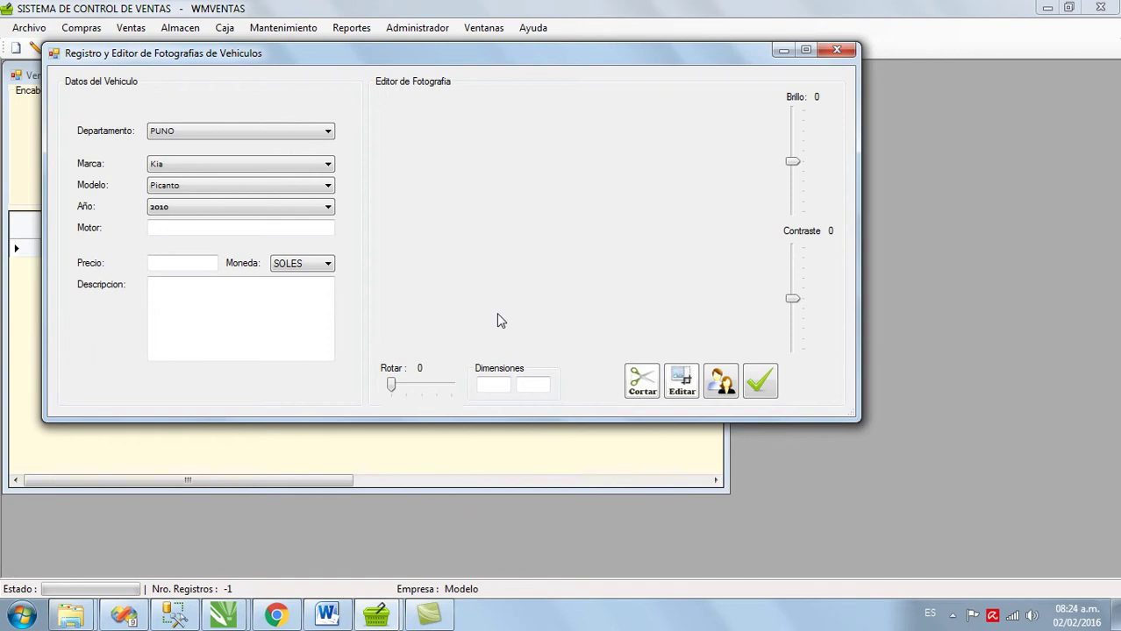
Enter engine 800, price 20000 soles and description 'vendo autos nuseminuevo conservado x viaje'
key(Tab)
text(80)
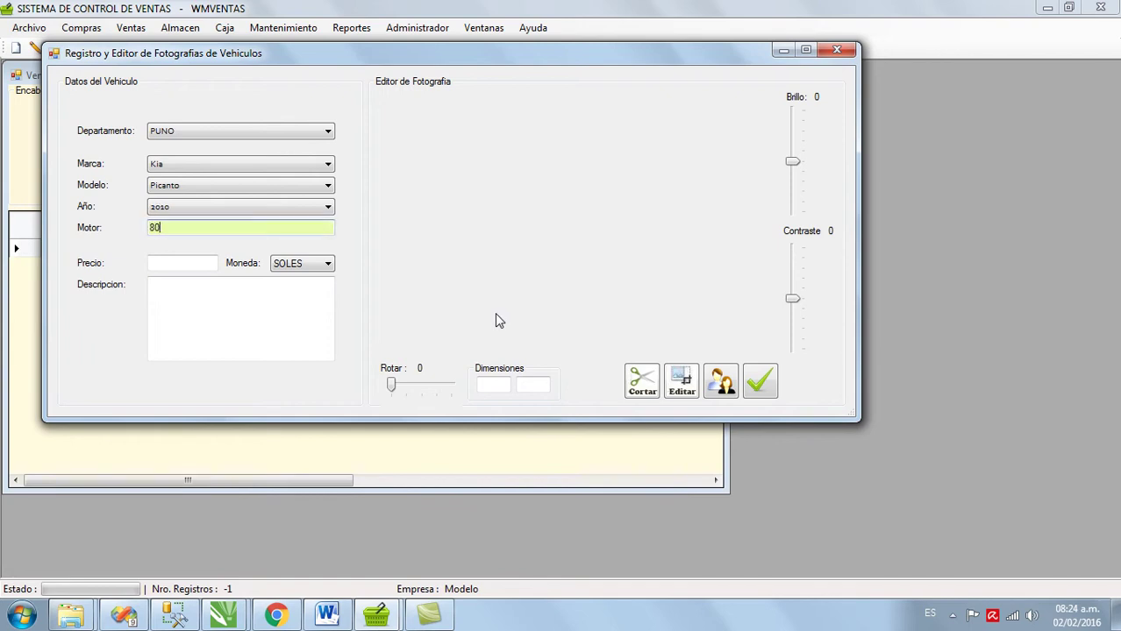
key(Tab)
text(20000)
key(Tab)
key(Tab)
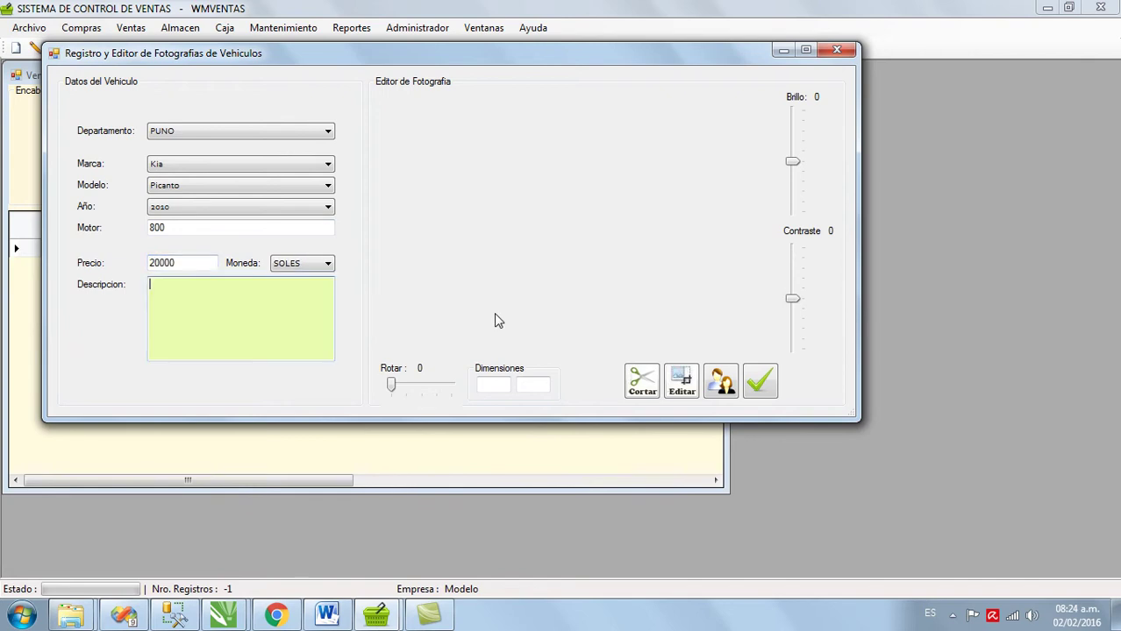
text(vendo )
text(autos )
text(nu)
text(seminuevo )
text(conservado)
text( x viaje)
key(Tab)
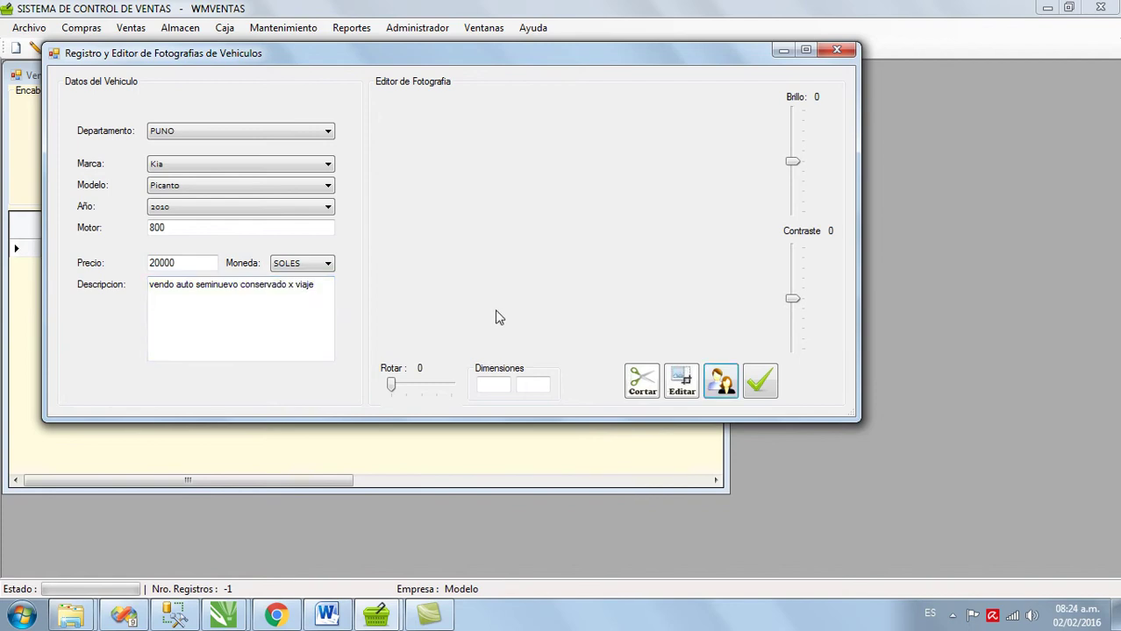
key(Return)
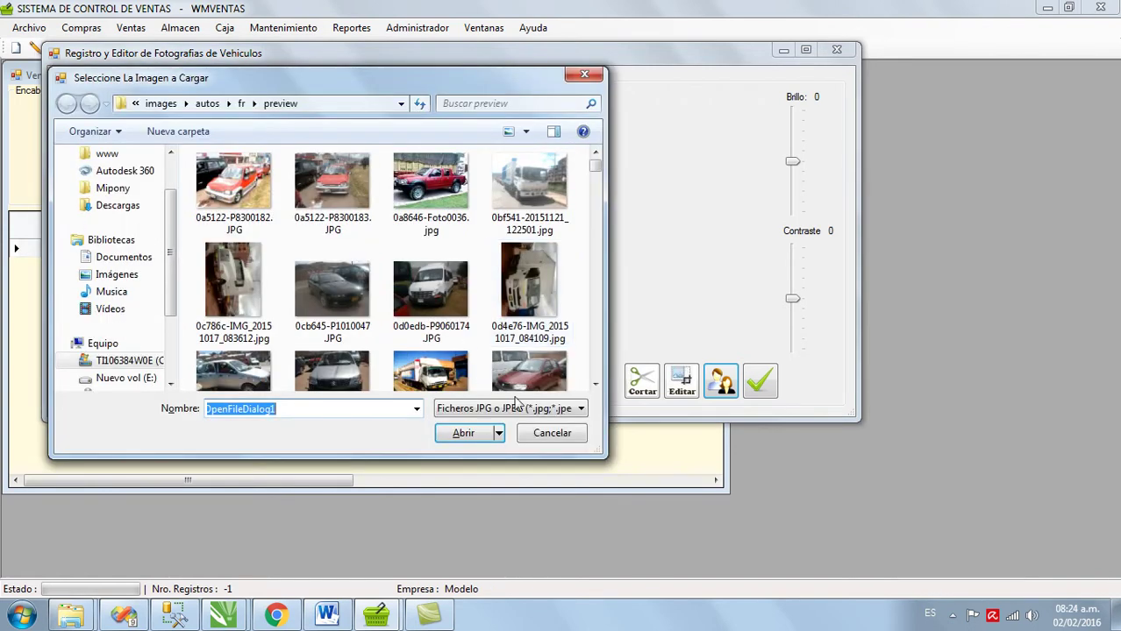
Attach the red car photo with contrast raised to 37 and accept the vehicle details
click(421, 303)
scroll(419, 298, down, 3)
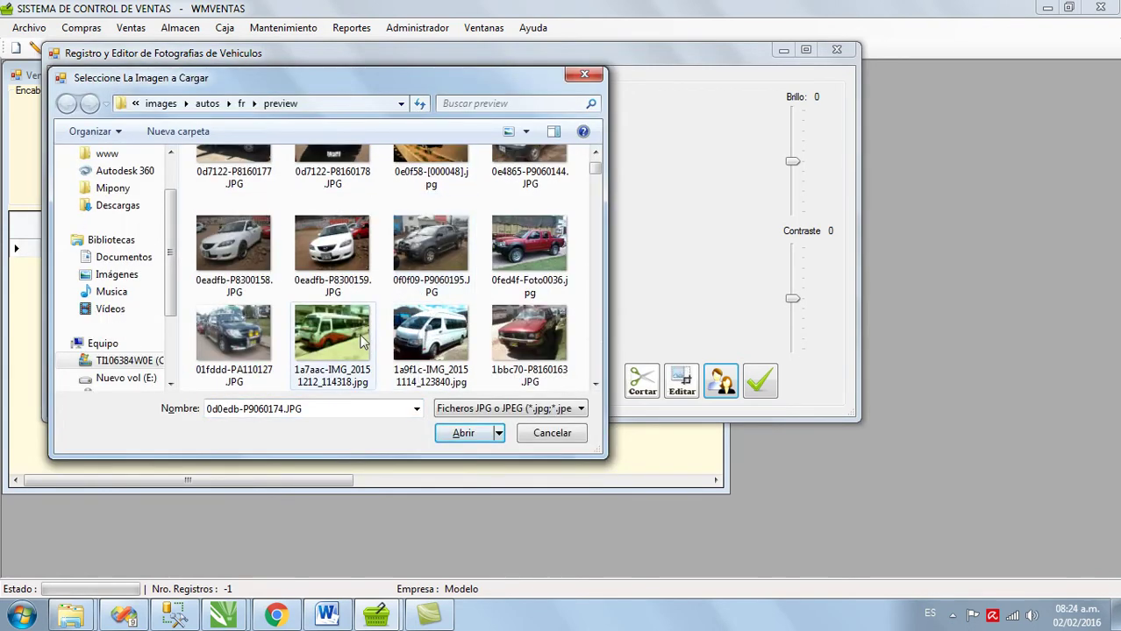
scroll(362, 327, down, 3)
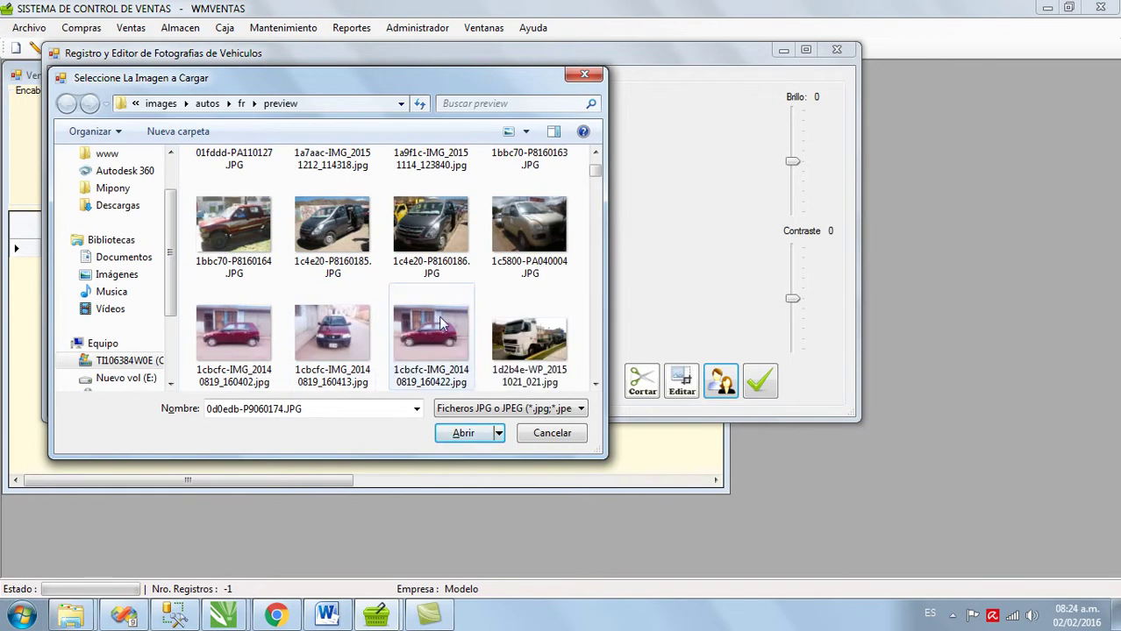
scroll(430, 270, down, 2)
double_click(263, 235)
drag(793, 299, 798, 284)
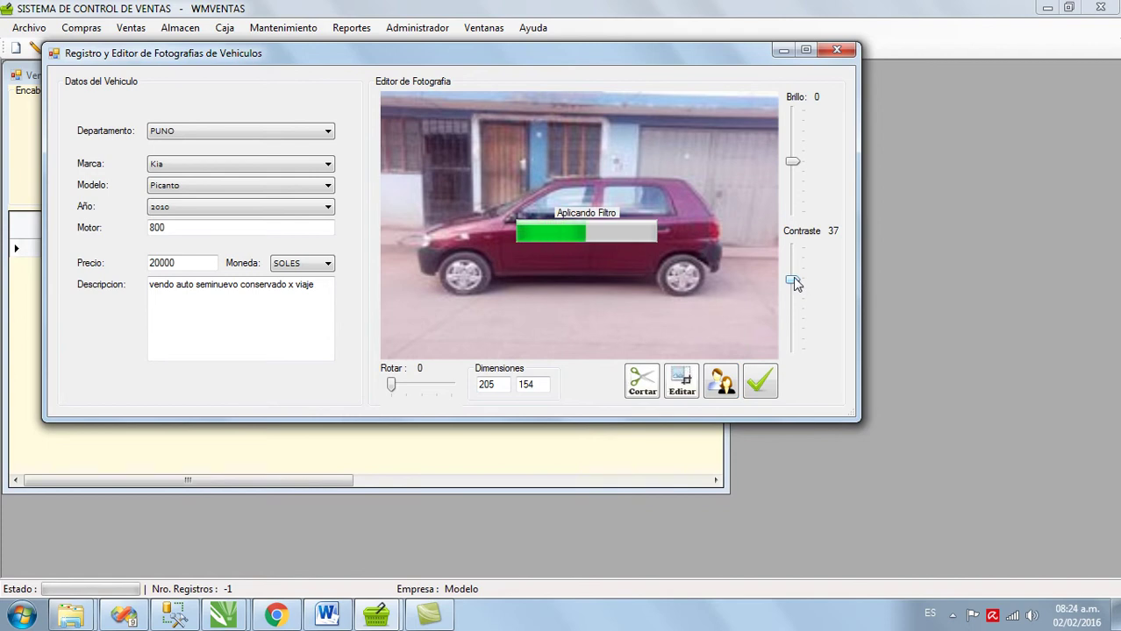
click(759, 380)
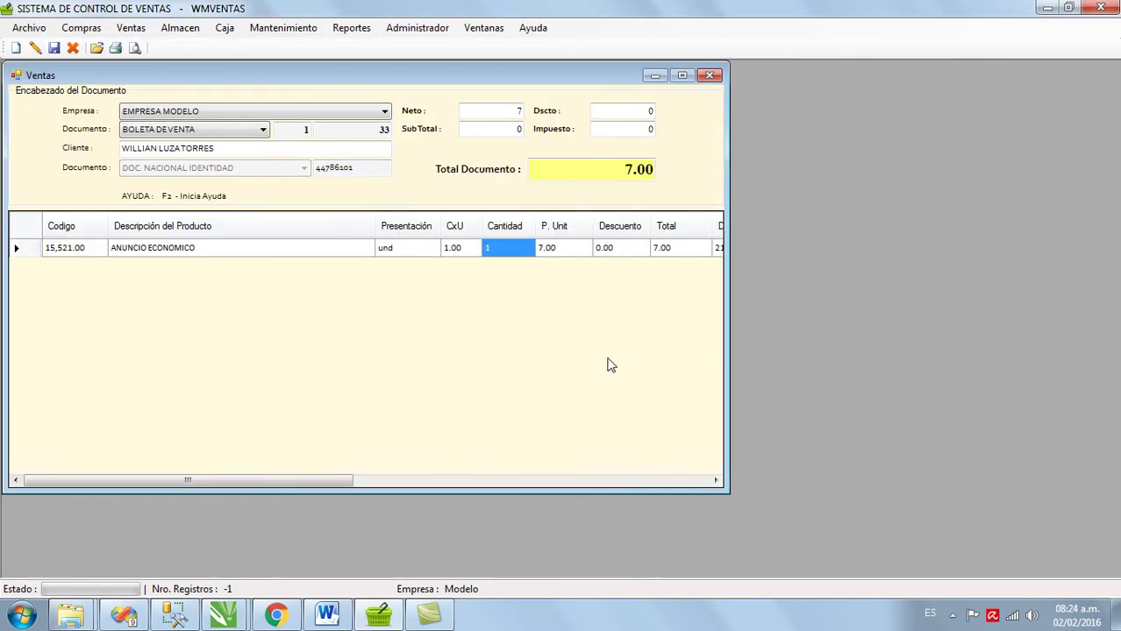
Charge receipt 33 with 10 tendered and save it without printing
key(F5)
text(10)
key(Return)
key(Return)
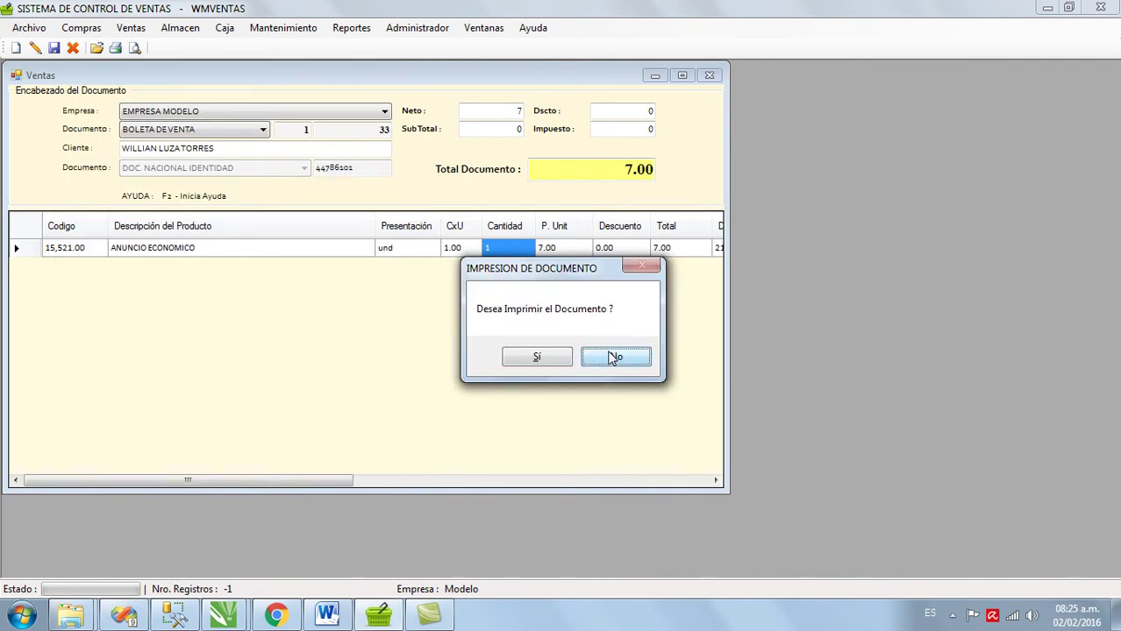
click(611, 355)
key(Return)
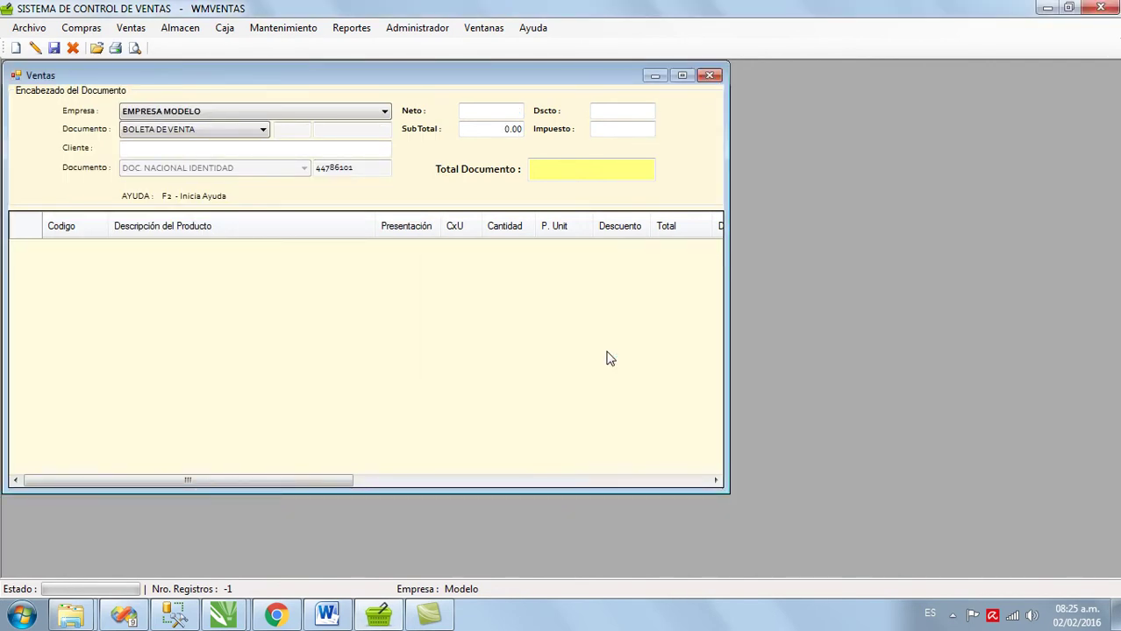
key(Return)
key(Return)
Start receipt 34 with the same client and the ANUNCIO ECONOMICO product
key(F2)
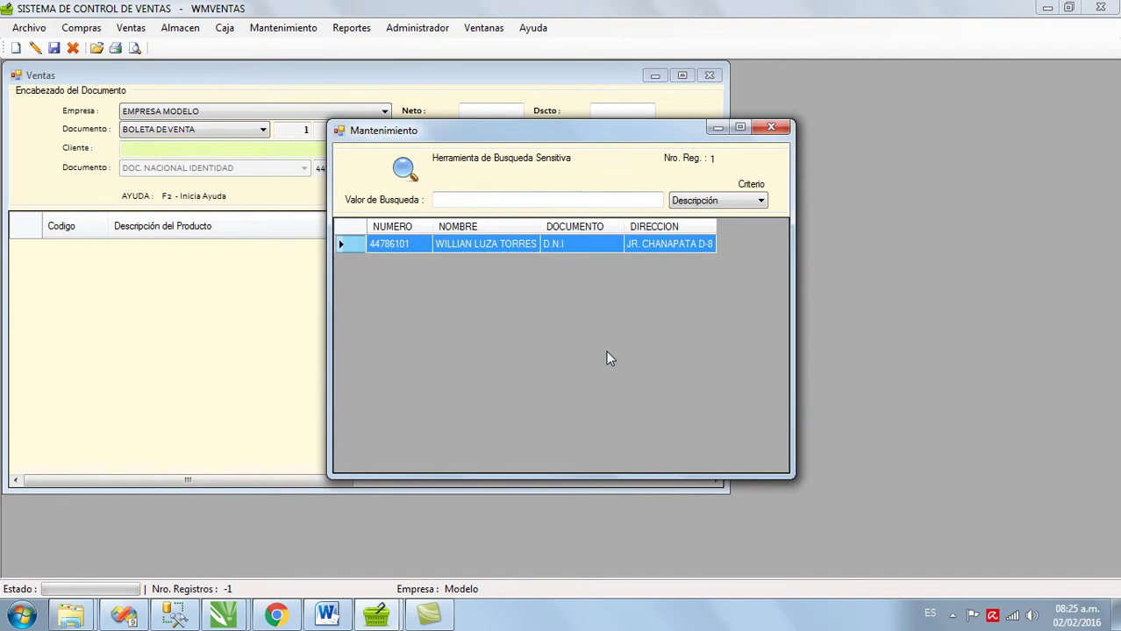
key(Return)
key(Return)
key(F2)
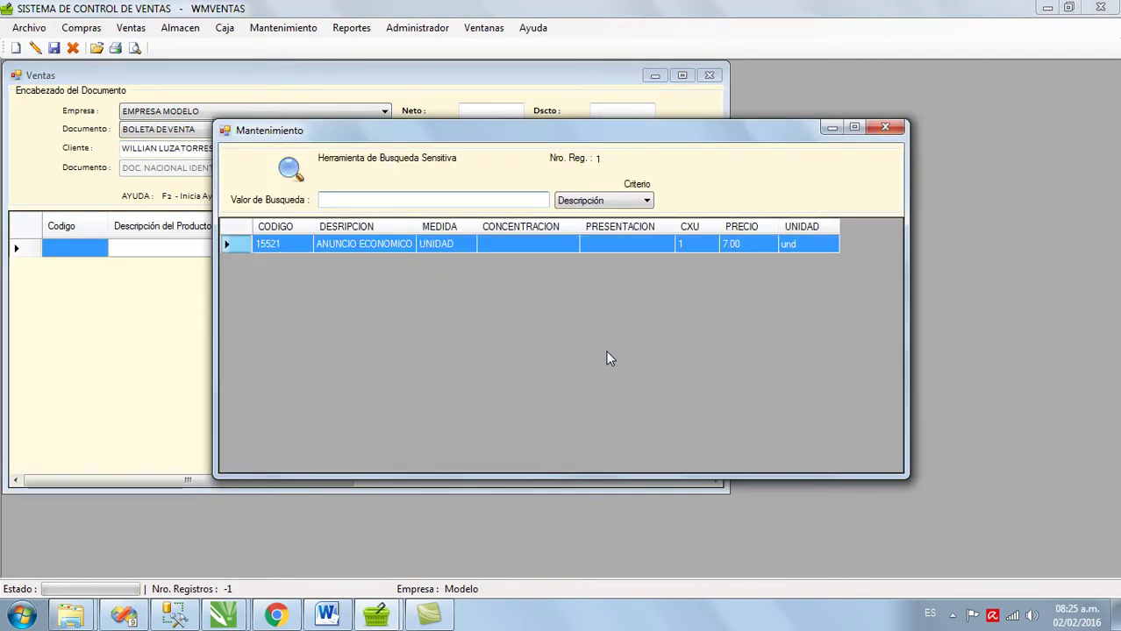
key(Return)
key(F2)
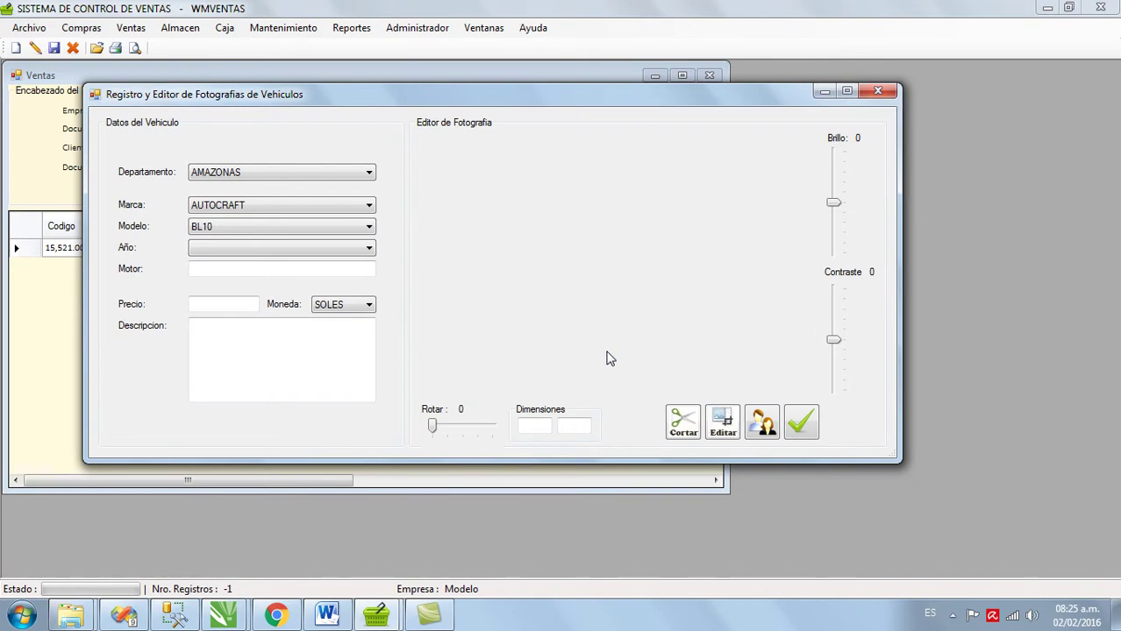
Set the vehicle to AREQUIPA, Toyota Hilux 2010, with engine 2400
key(Down)
key(Down)
key(Down)
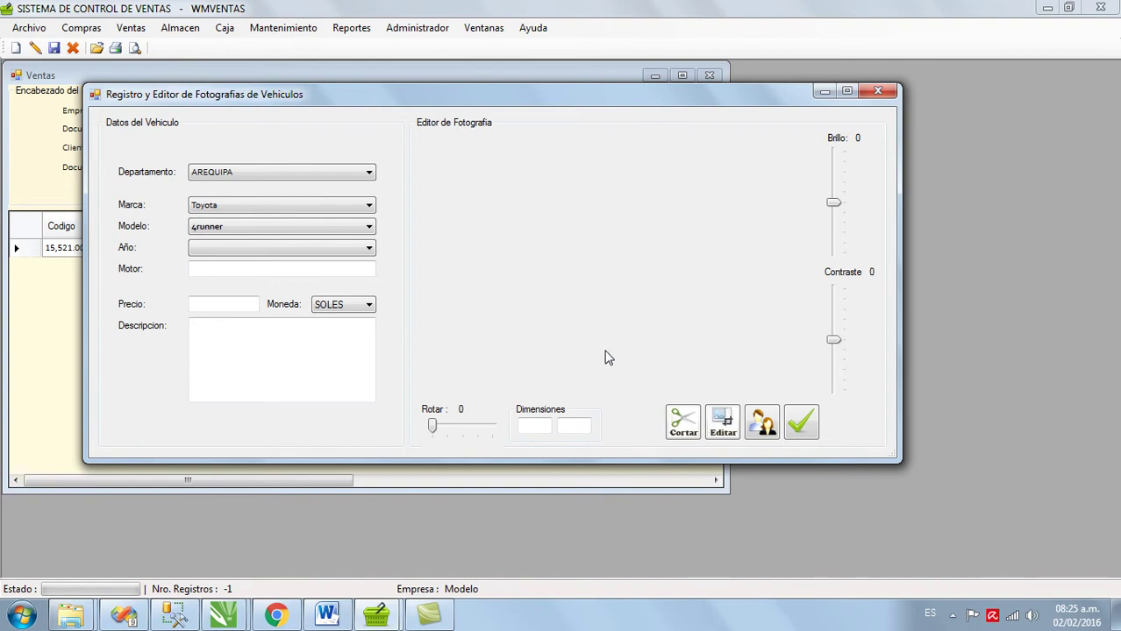
key(Down)
key(Down)
key(Tab)
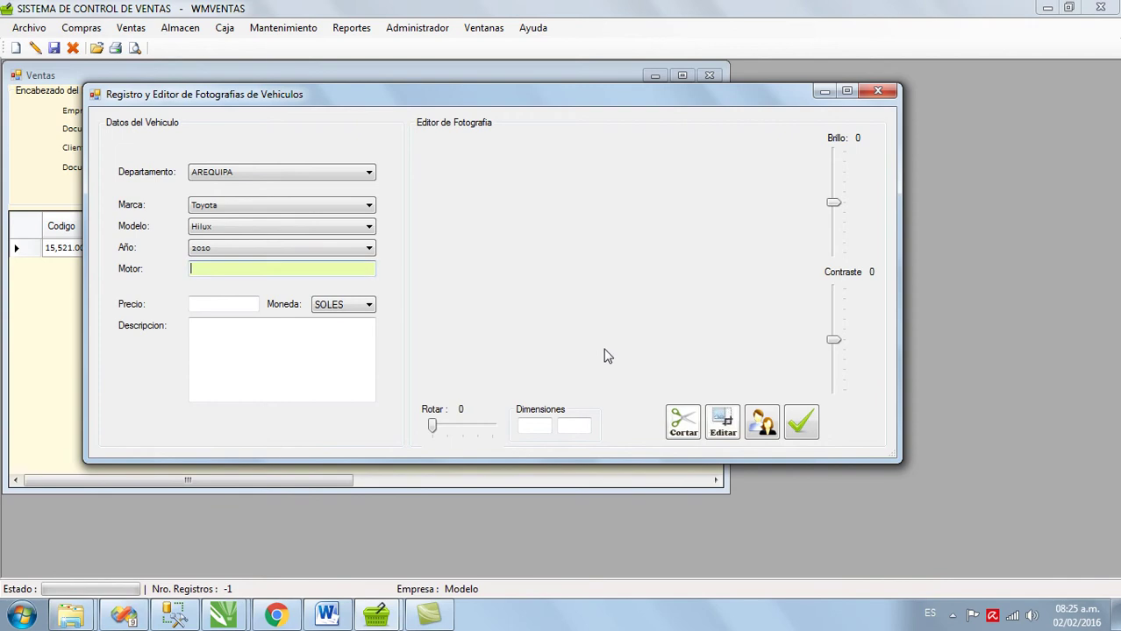
text(2400)
Enter price 30000 soles and description 'vendo camioneta full equipo'
key(Tab)
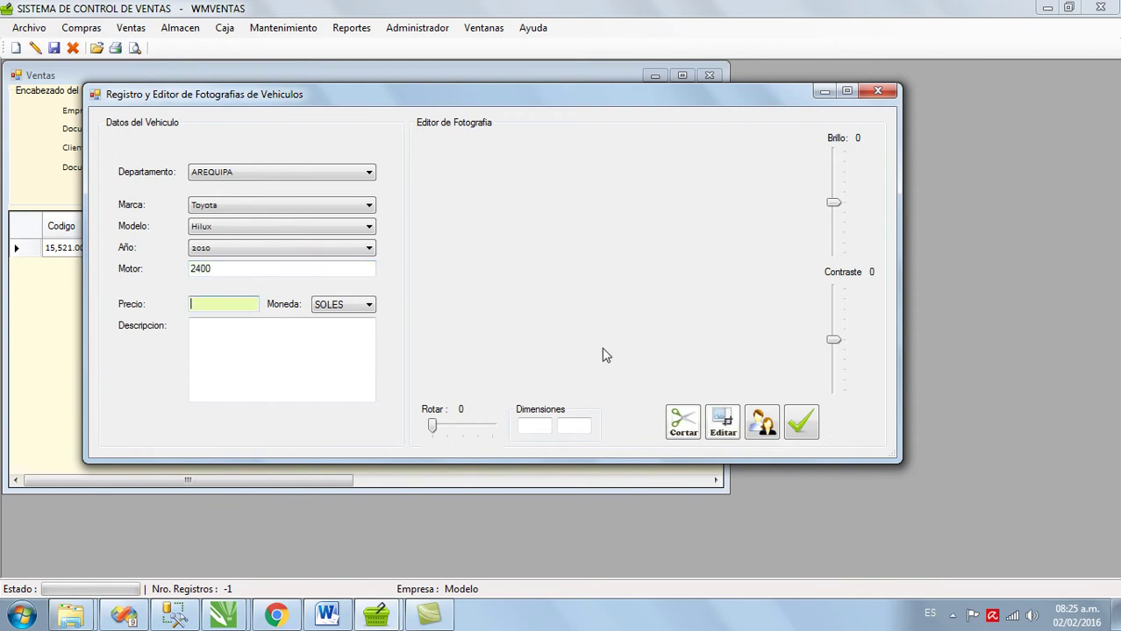
text(309)
key(Tab)
click(238, 305)
text(0000)
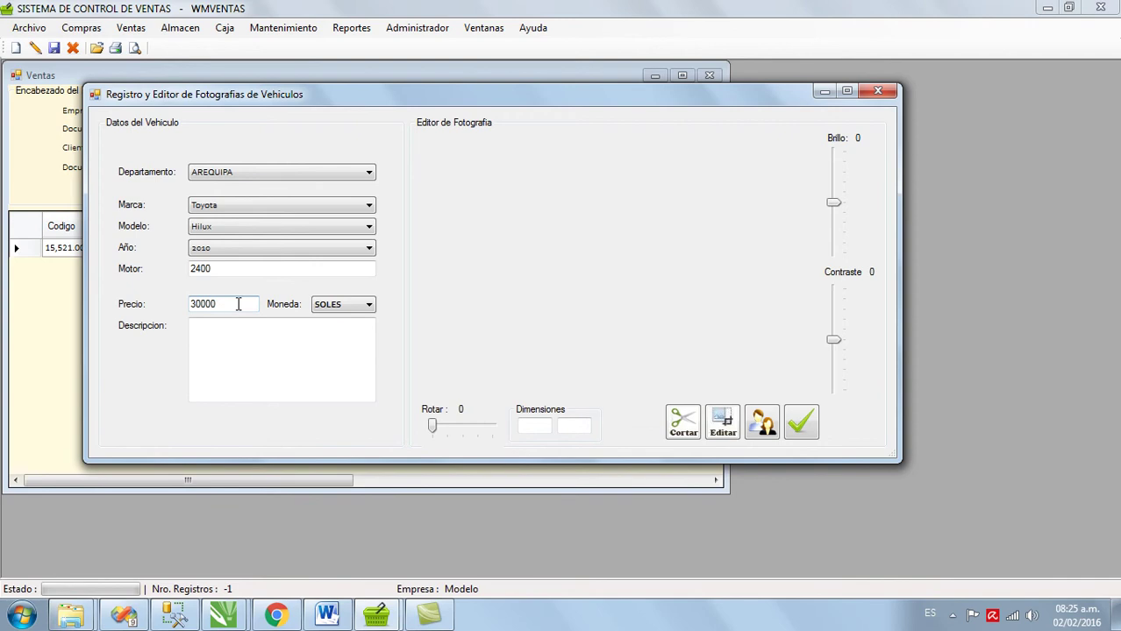
key(Return)
text(vendo)
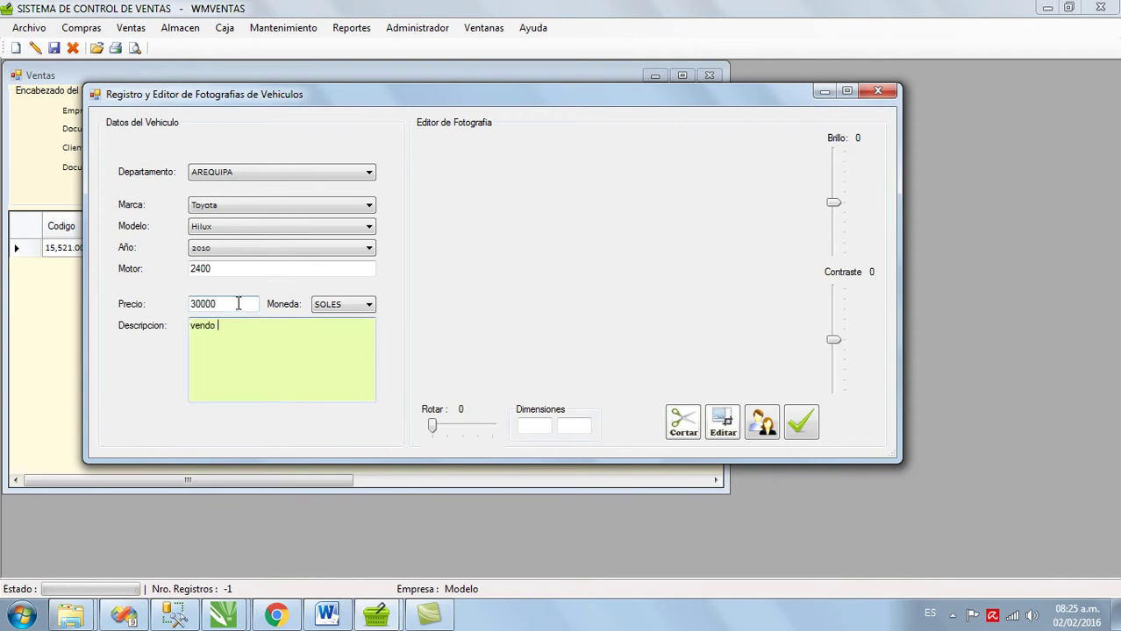
text( camioneta full equipo)
key(Tab)
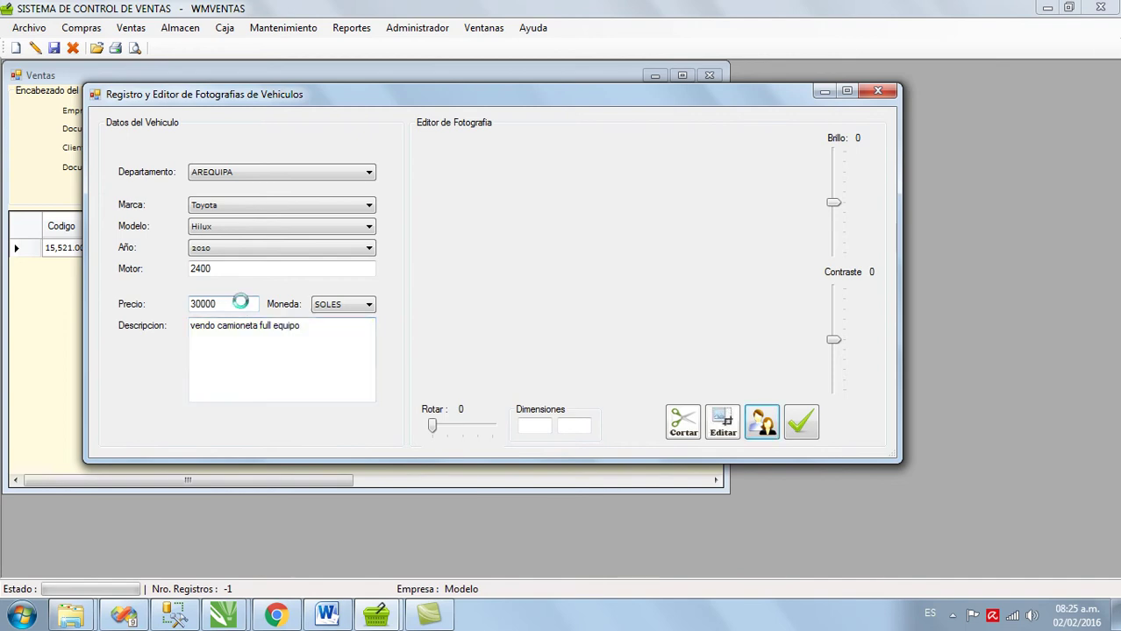
key(Return)
Attach the red pickup photo with contrast raised to 71 and save the vehicle ad
click(489, 351)
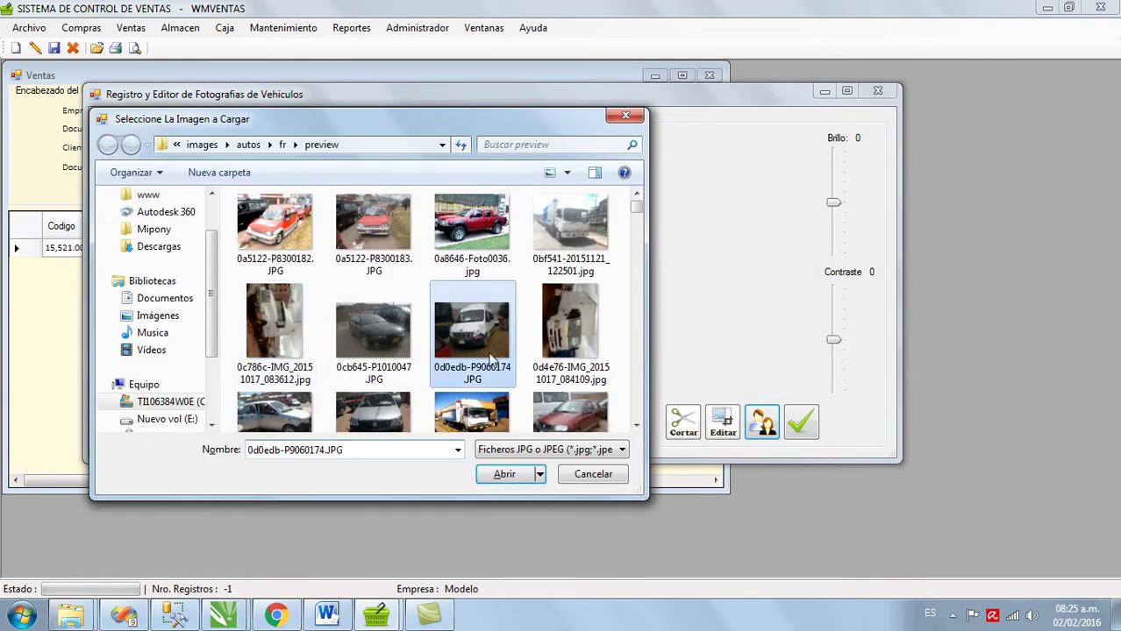
scroll(488, 355, down, 5)
scroll(488, 355, down, 1)
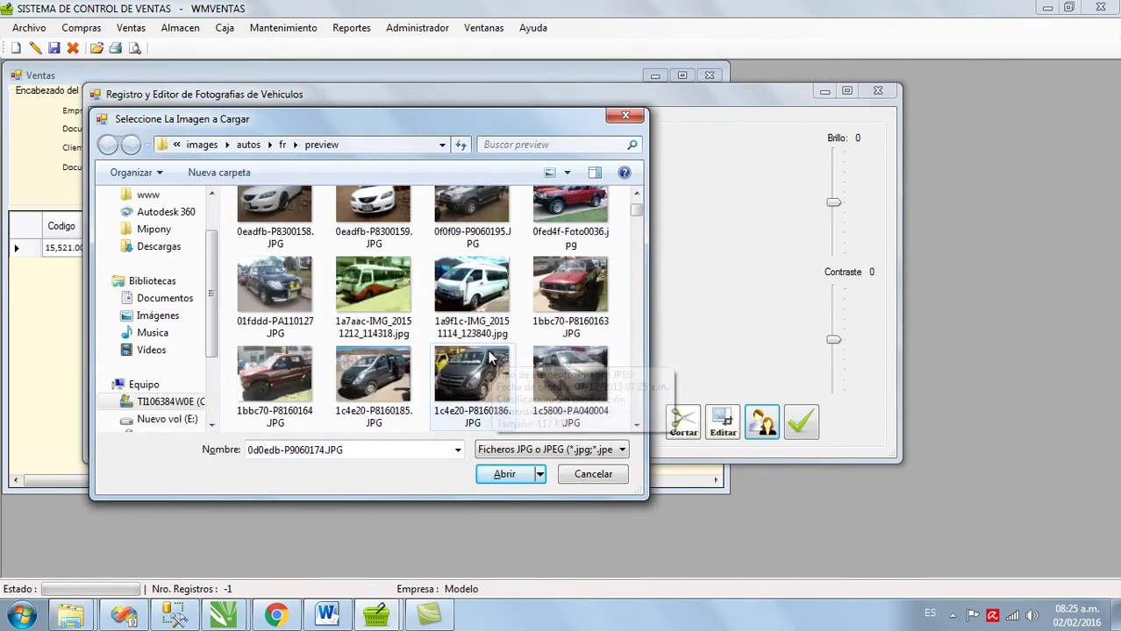
double_click(549, 217)
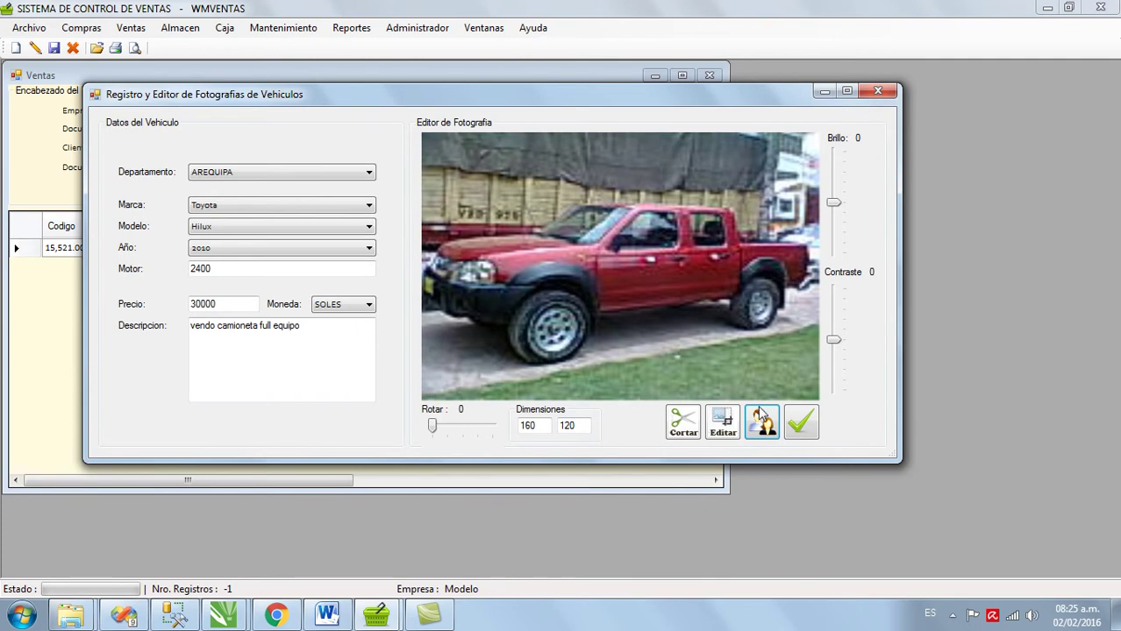
drag(833, 340, 836, 301)
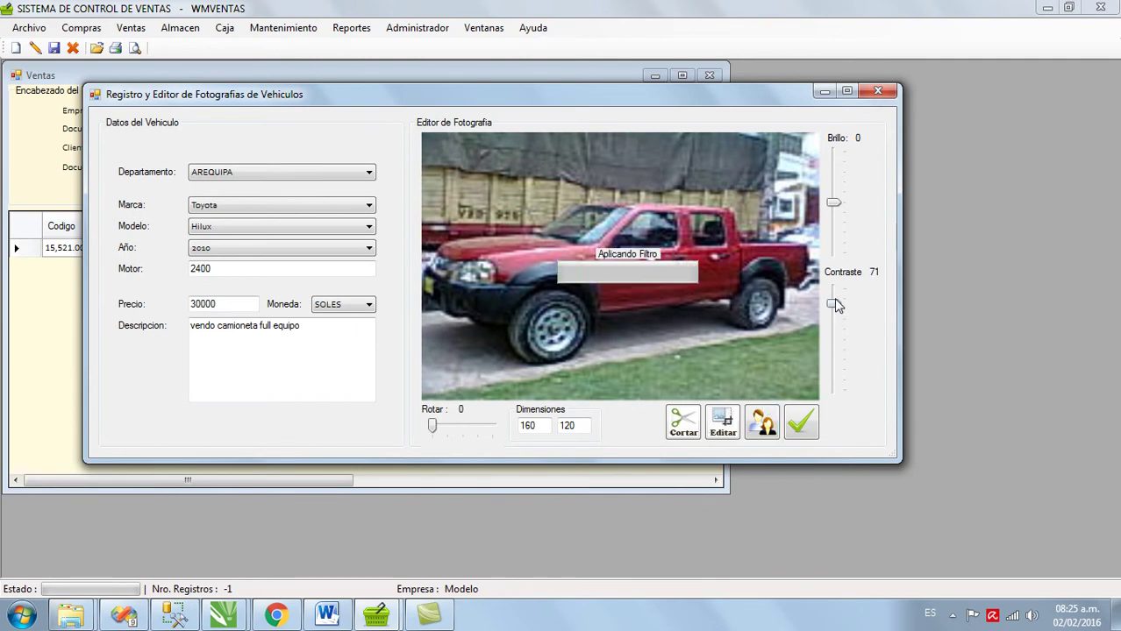
click(800, 424)
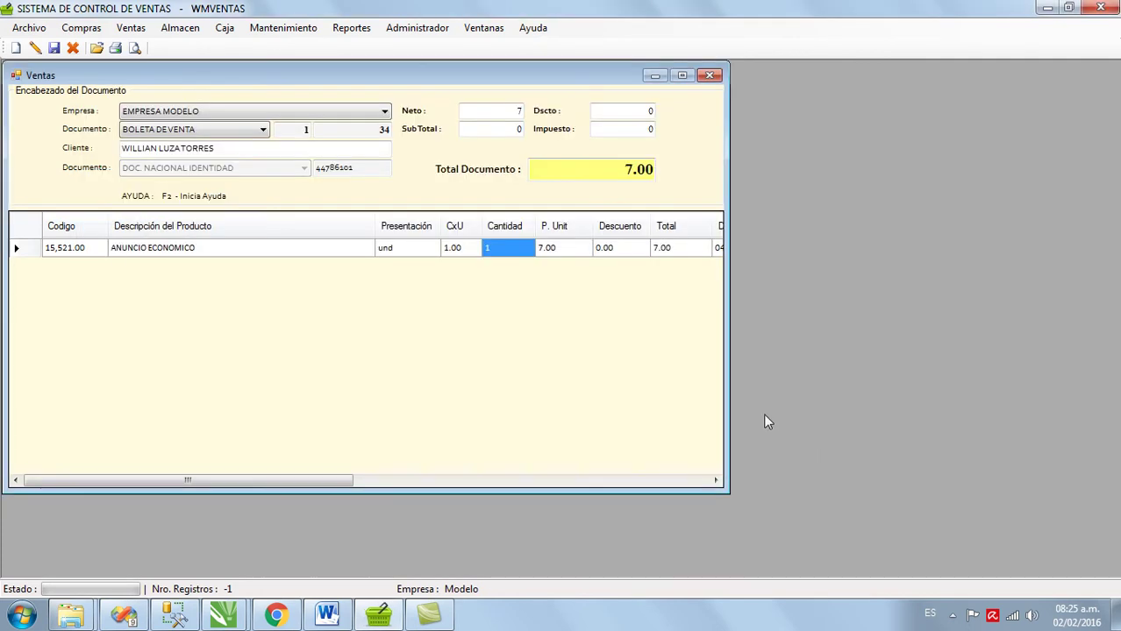
key(F10)
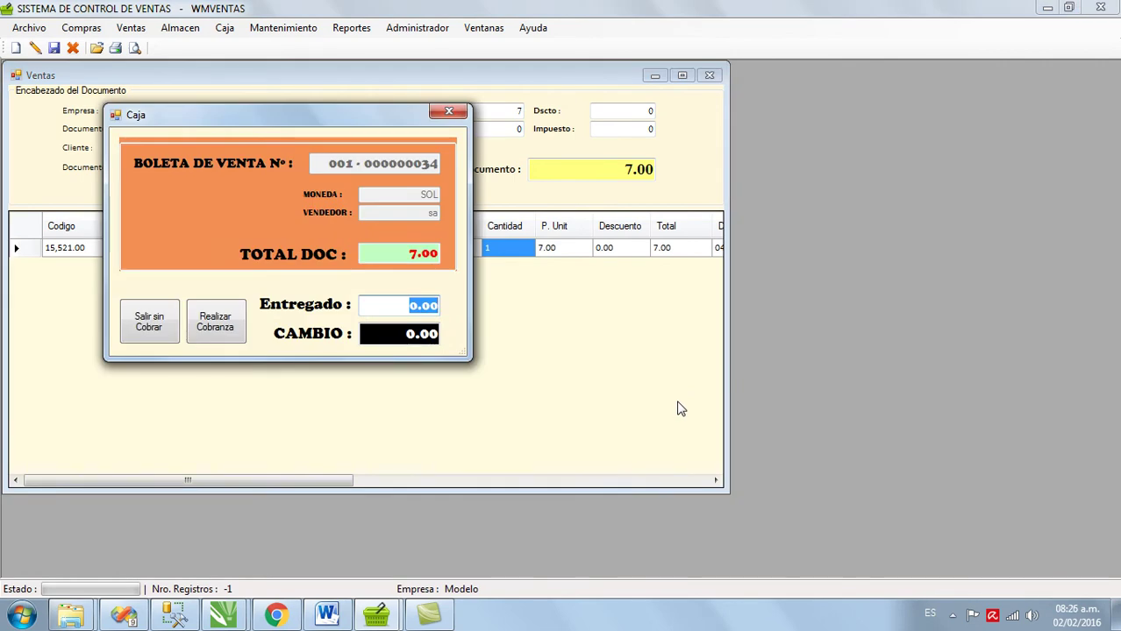
text(50)
key(Return)
key(Right)
key(Return)
click(647, 363)
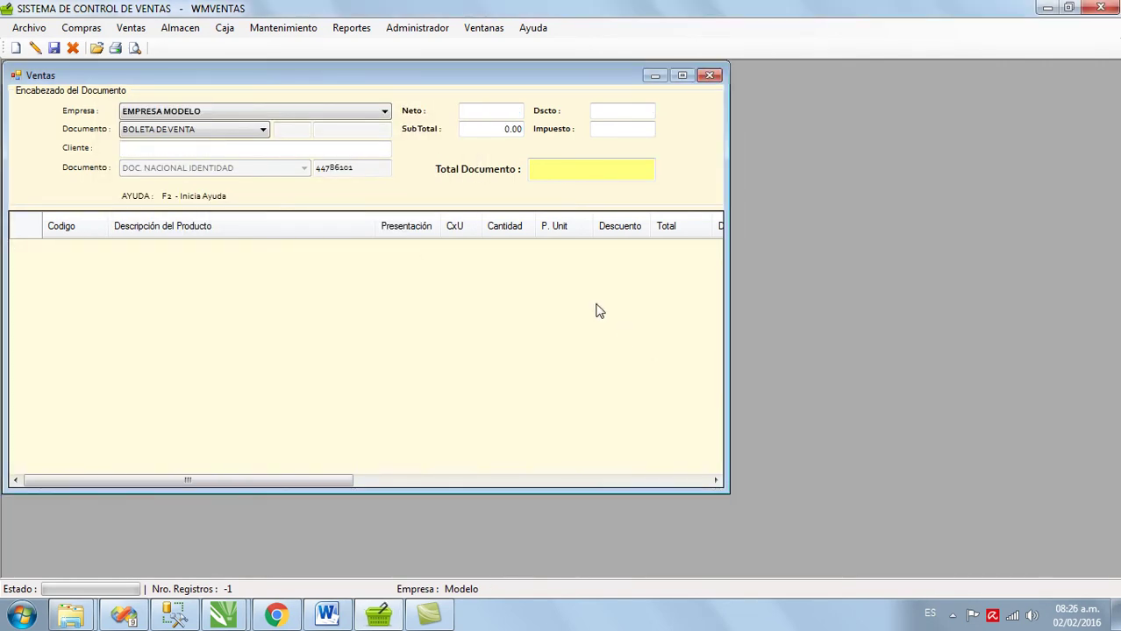
click(365, 28)
Export the sales ads through Exportar a Corel and view the car-photo labels in Sin título-3
mouse_move(373, 46)
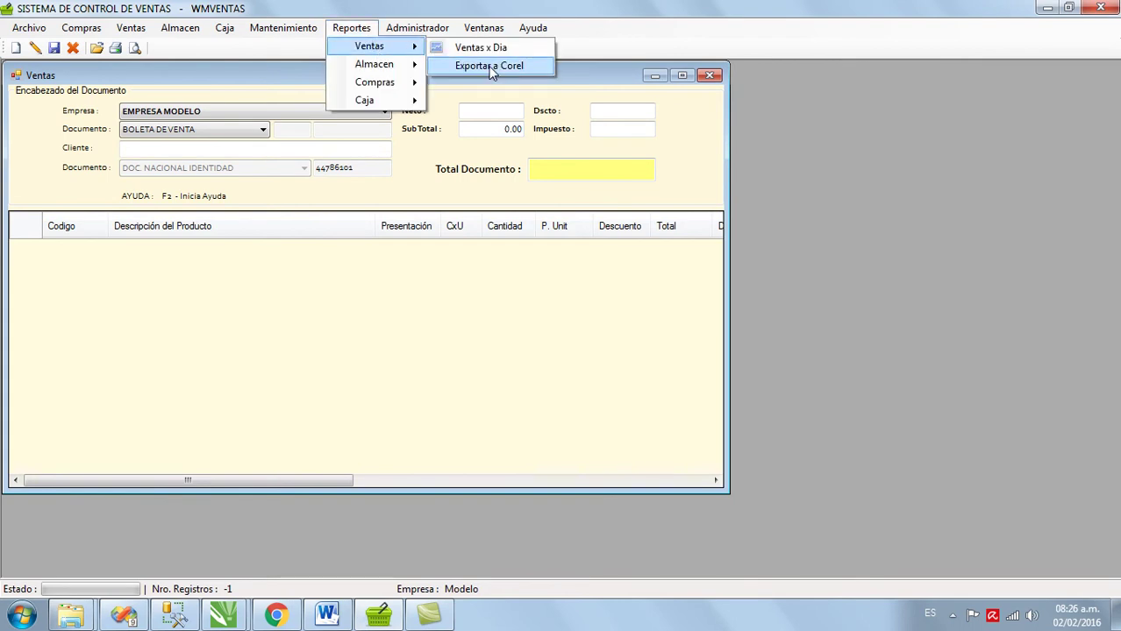
click(488, 66)
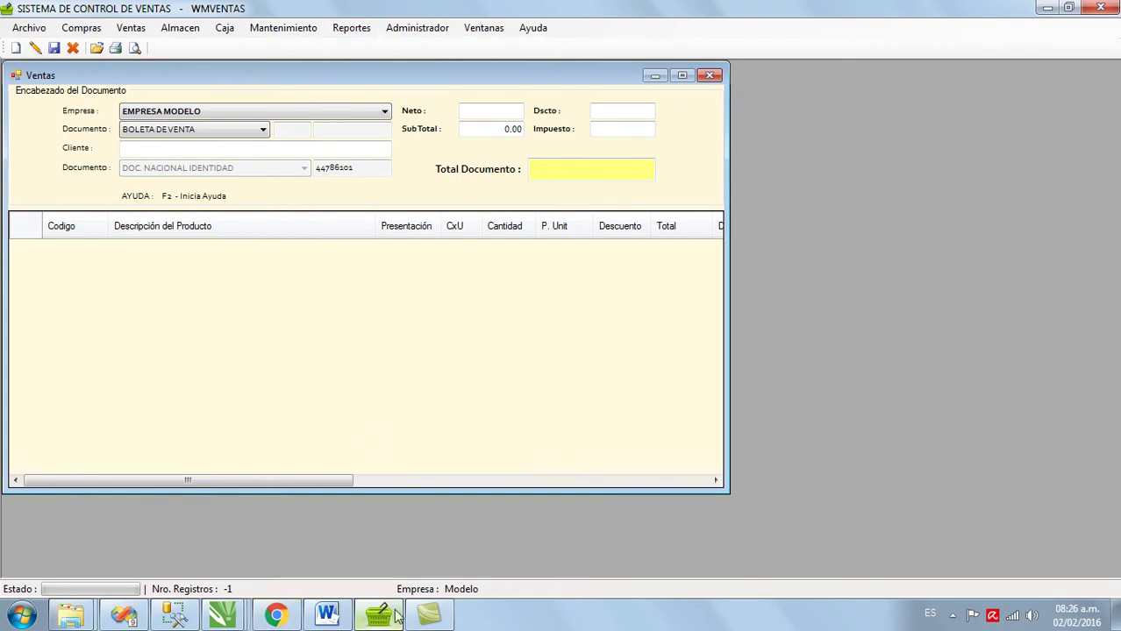
mouse_move(378, 616)
click(415, 551)
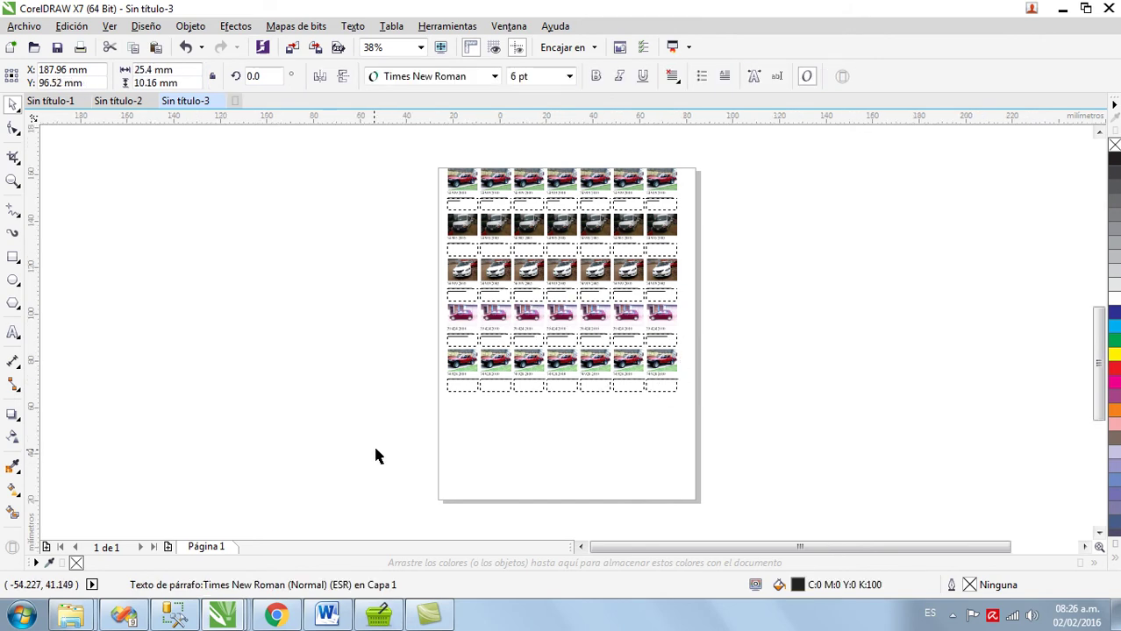
scroll(373, 446, up, 5)
drag(677, 545, 771, 390)
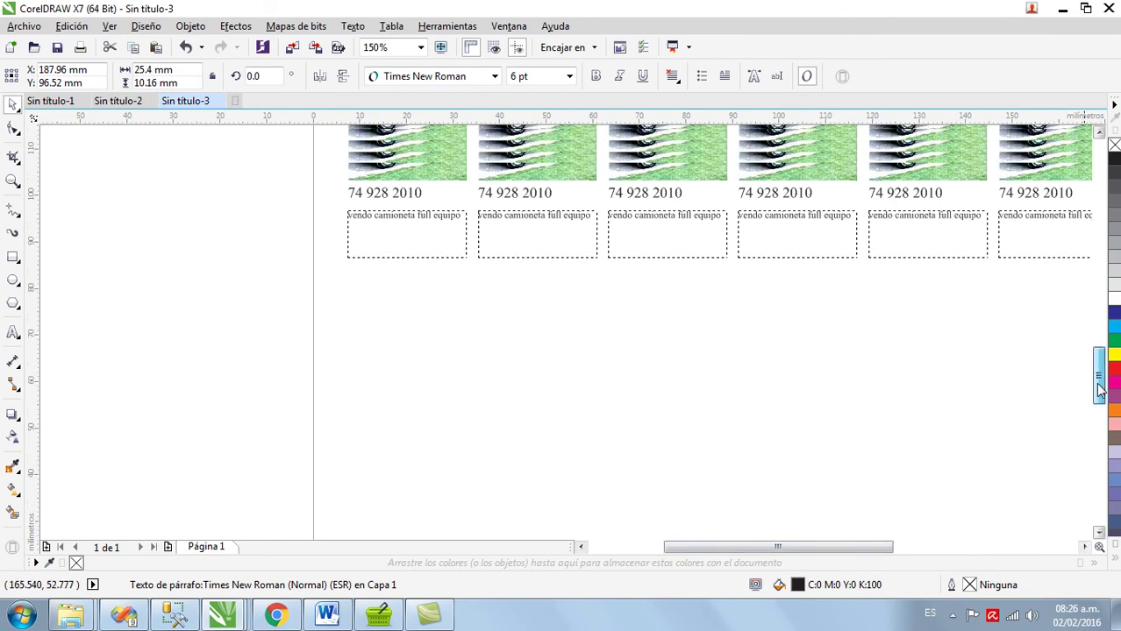
drag(1100, 399, 1100, 360)
drag(761, 547, 783, 550)
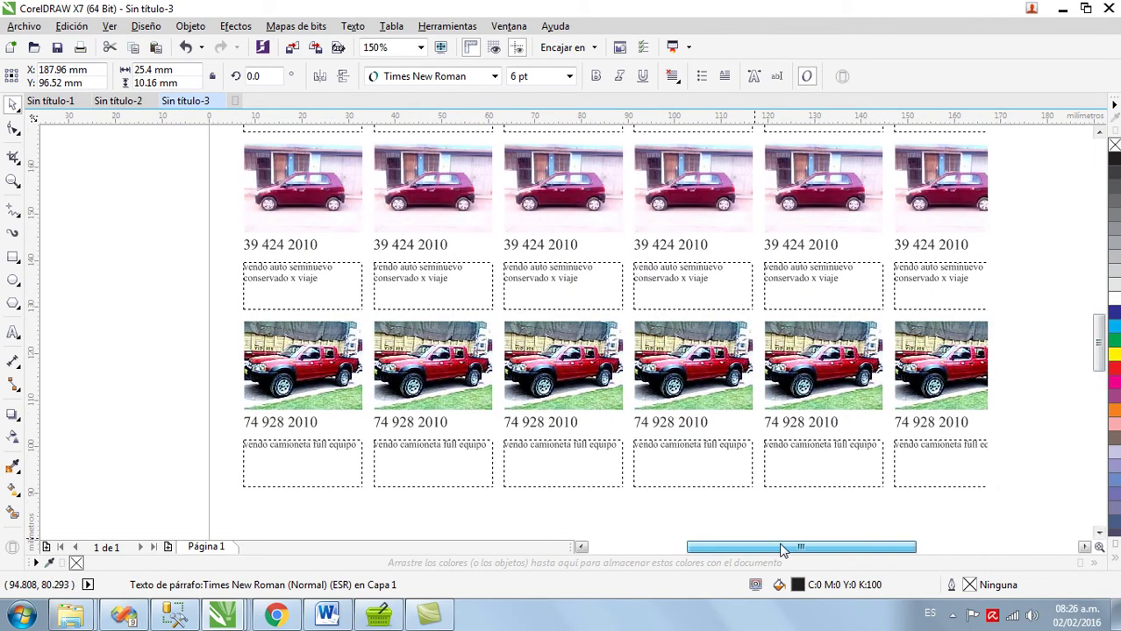
scroll(775, 446, down, 2)
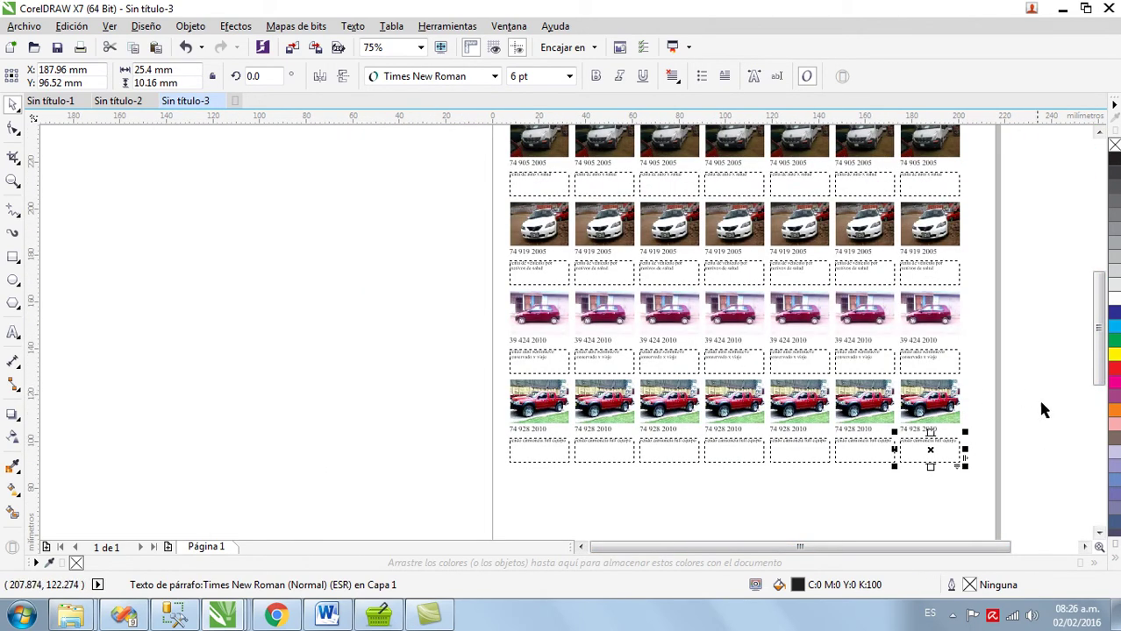
drag(1097, 372, 1102, 309)
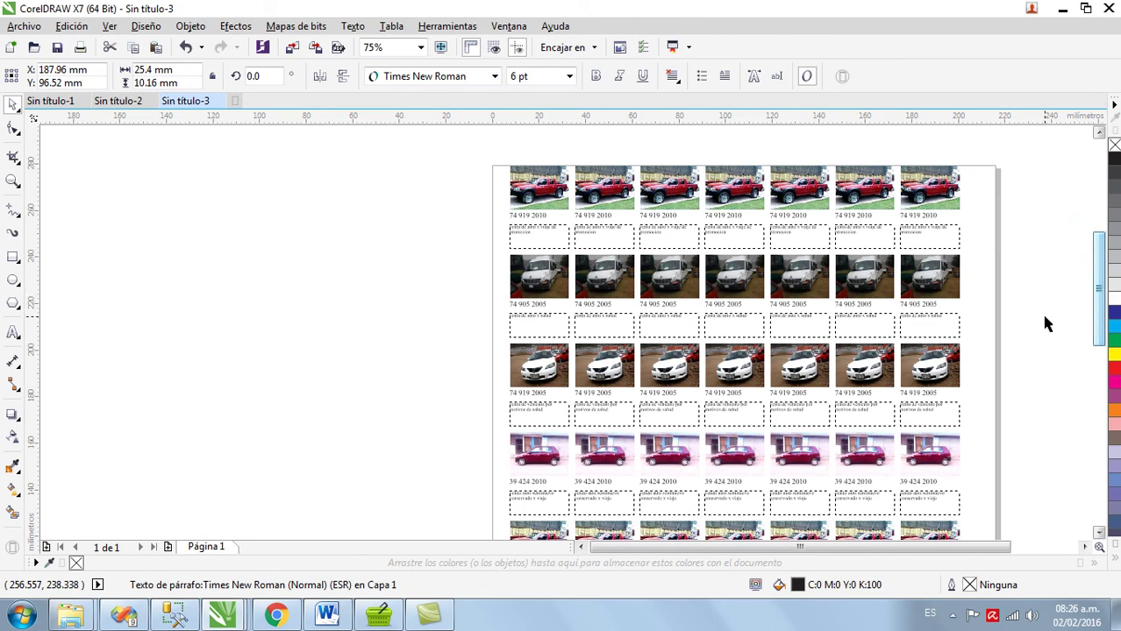
scroll(1041, 311, down, 2)
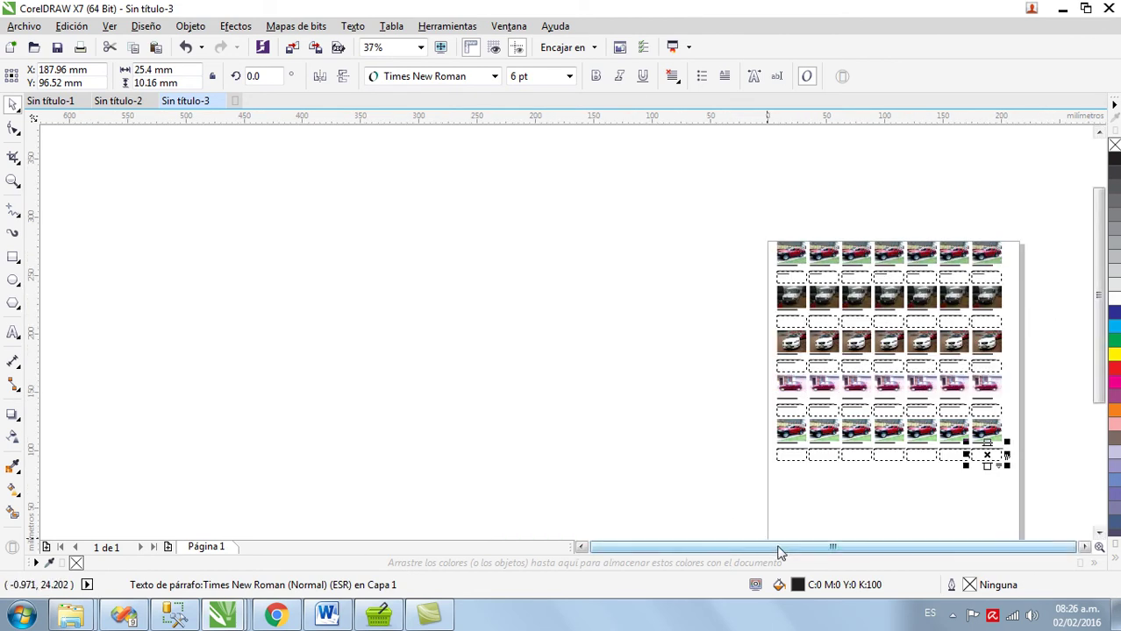
drag(1099, 368, 1106, 372)
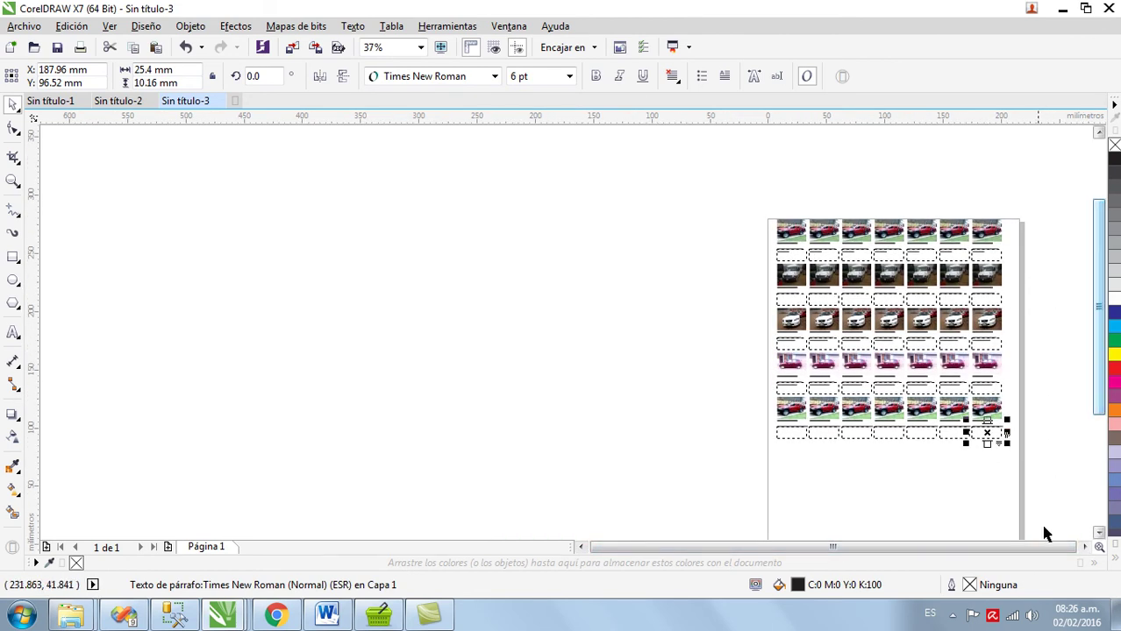
click(1085, 546)
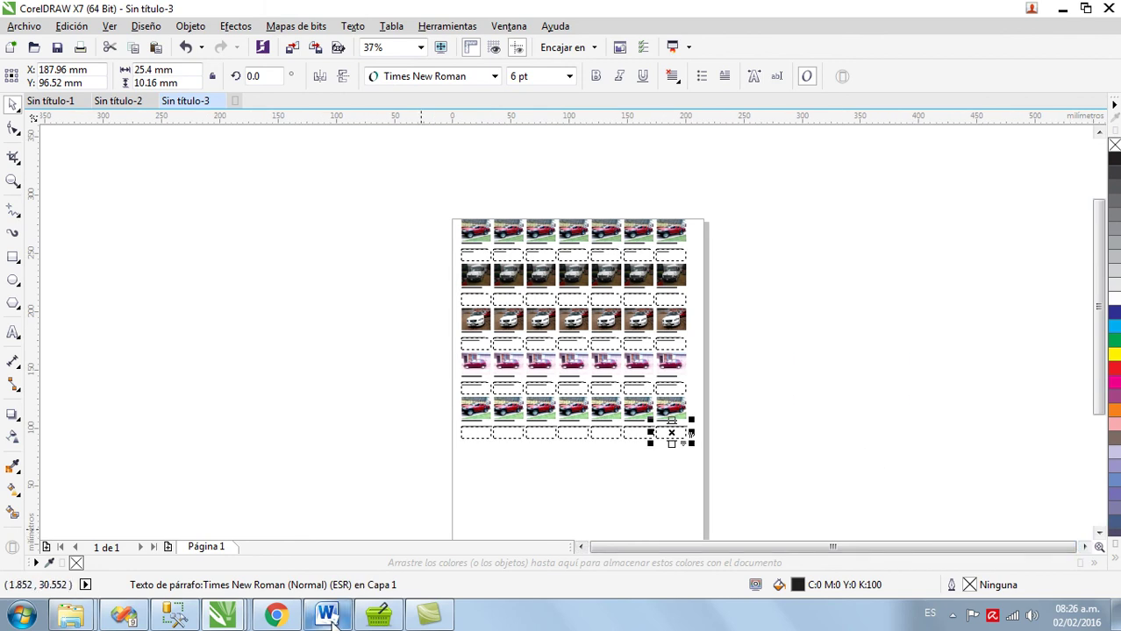
scroll(511, 416, up, 2)
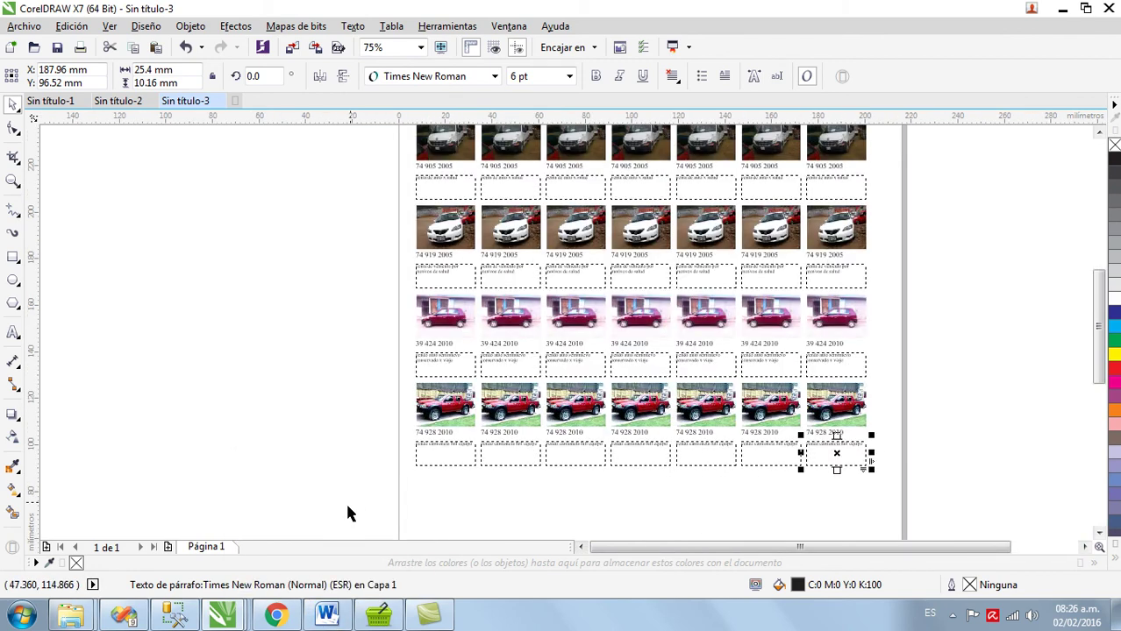
click(284, 438)
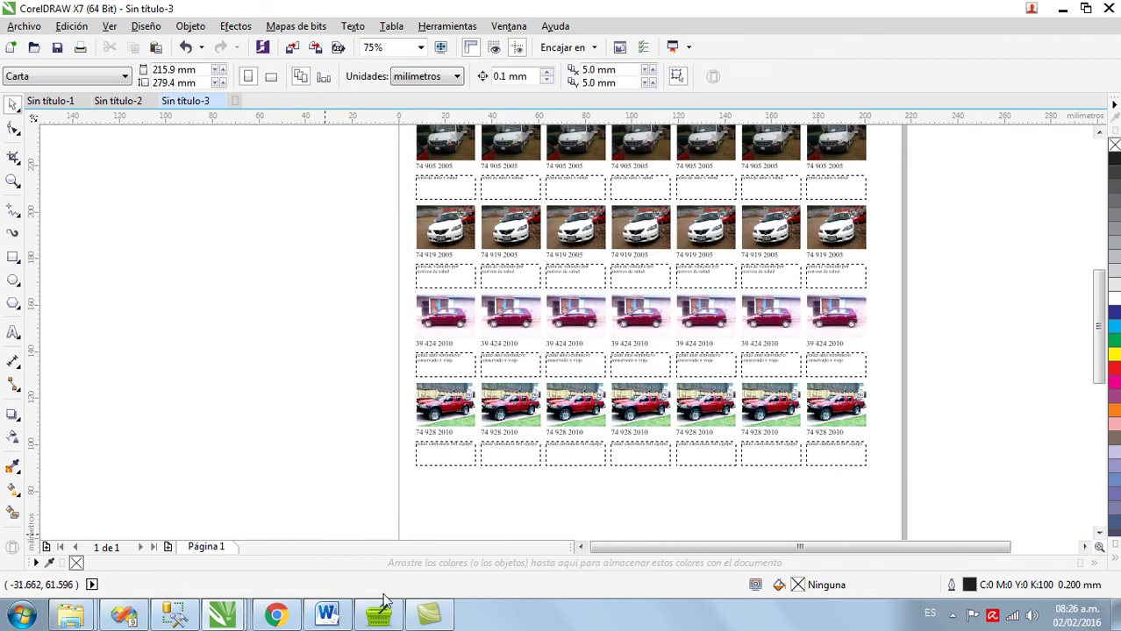
click(429, 614)
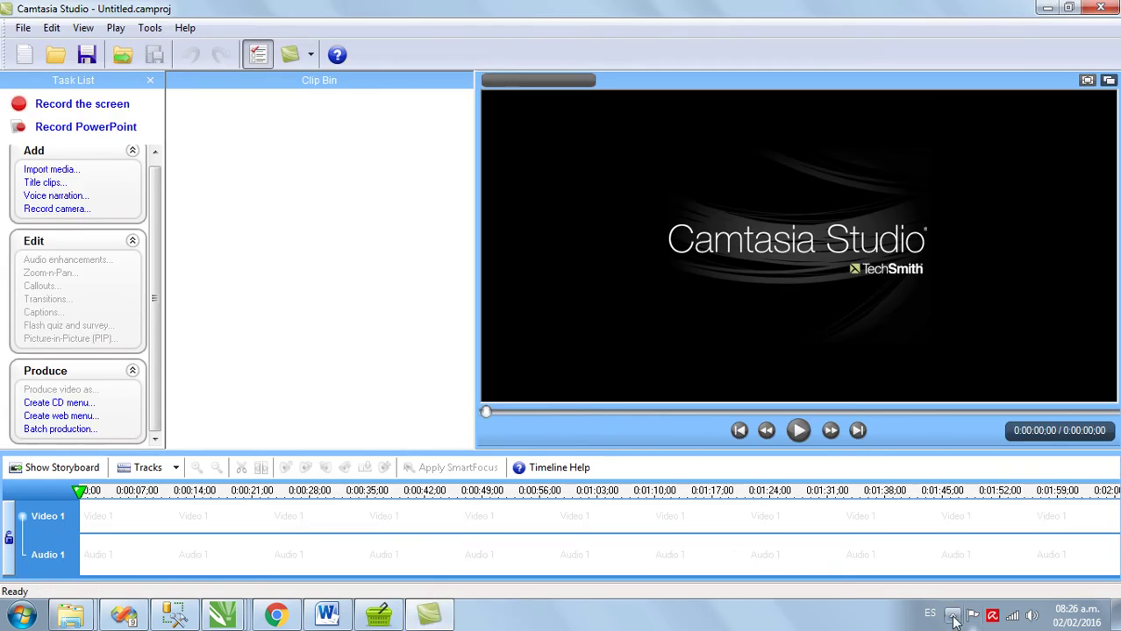
Show the hidden notification-area icons with Camtasia Studio in front
click(954, 617)
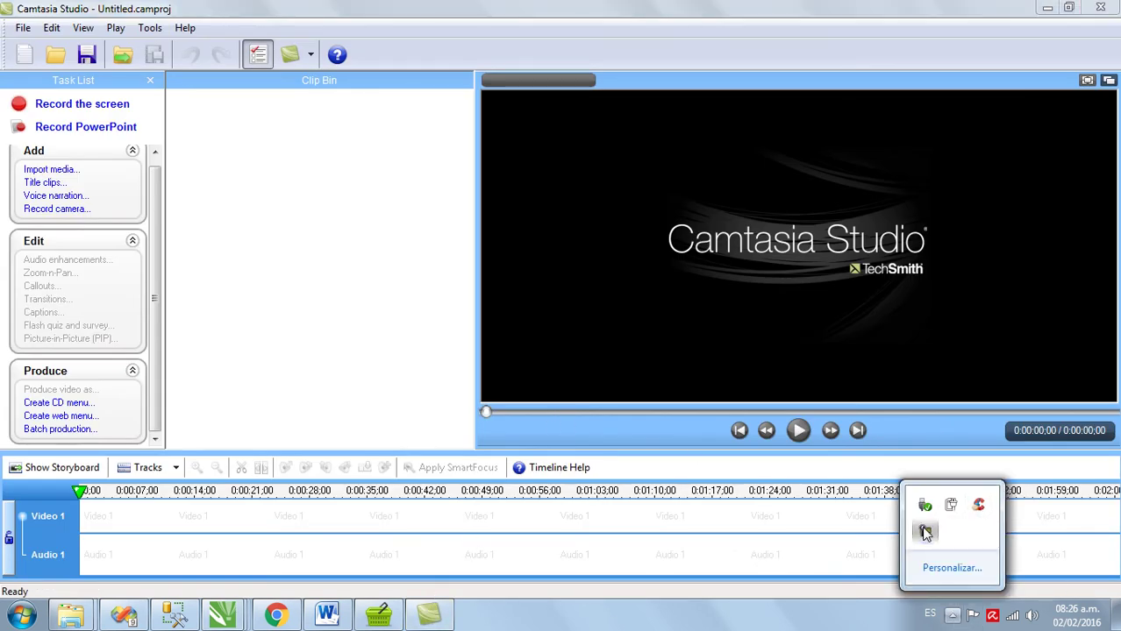